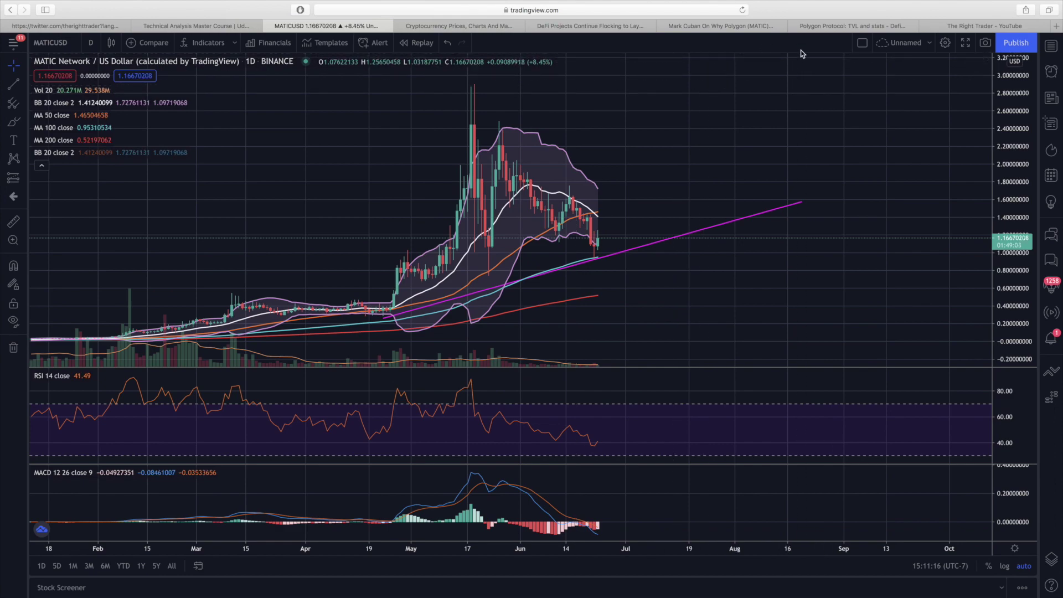
Switch from the MATICUSD chart to the Right Trader YouTube channel's Uploads row.
{"action": "left_click", "coordinate": [979, 27]}
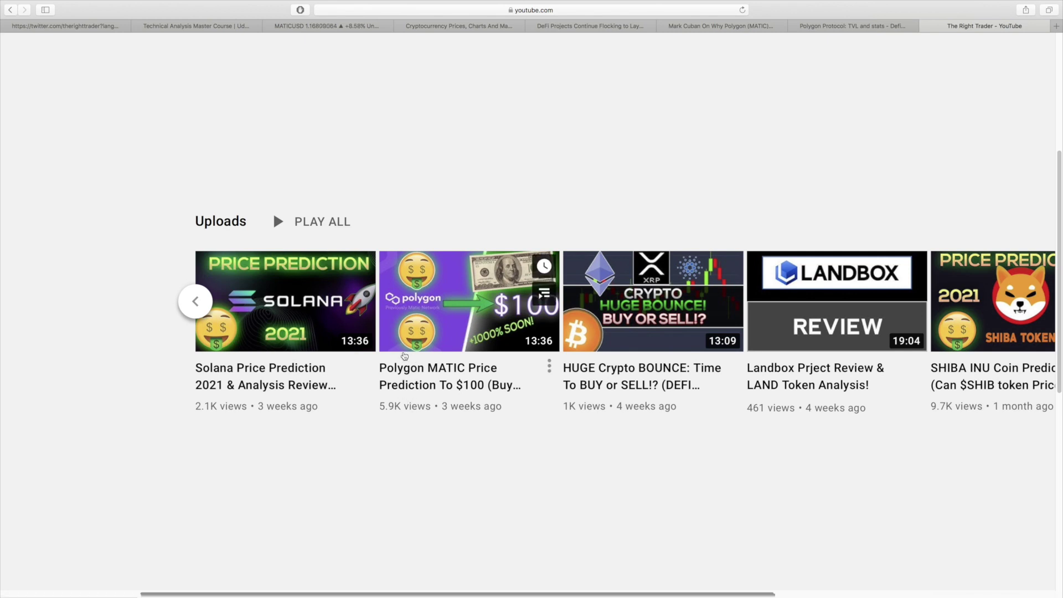
Switch to DefiLlama's Polygon page showing $8.47b total value locked.
{"action": "mouse_move", "coordinate": [413, 391]}
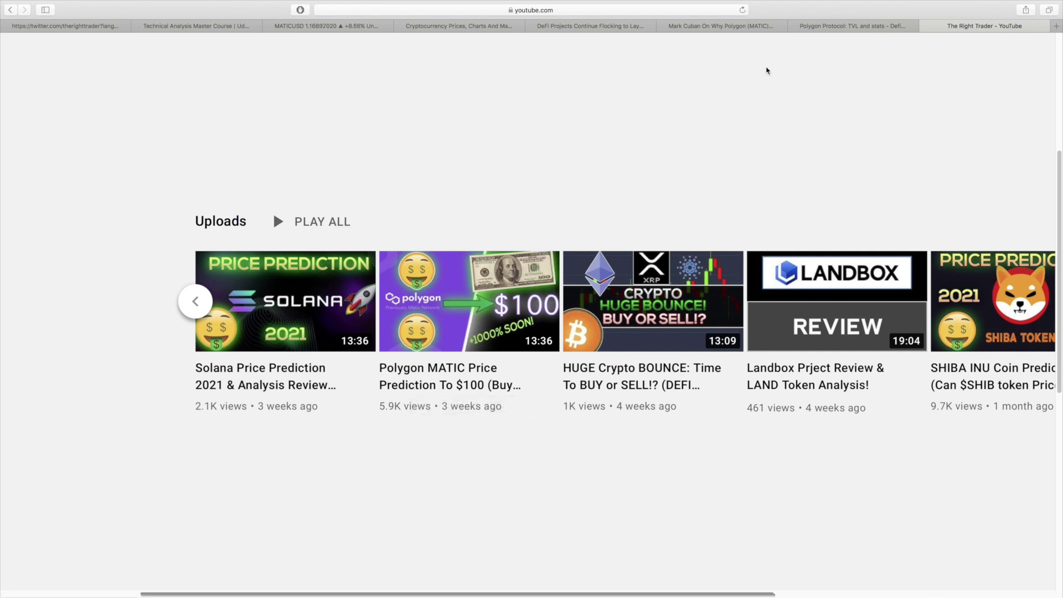
{"action": "left_click", "coordinate": [850, 24]}
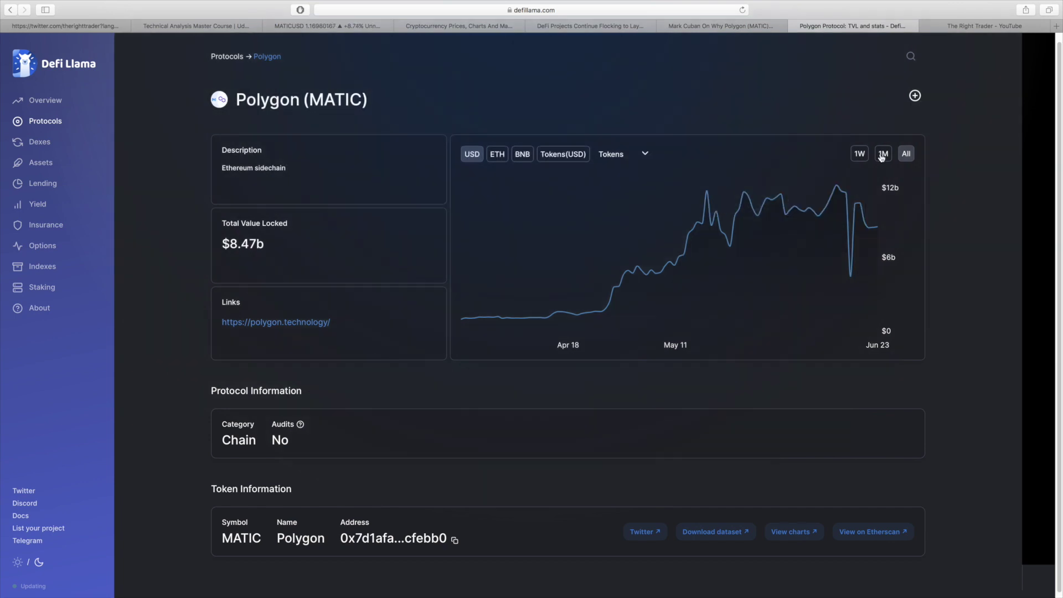
Set Polygon's TVL chart to the 1M range, then go back to the MATICUSD daily chart.
{"action": "left_click", "coordinate": [883, 154]}
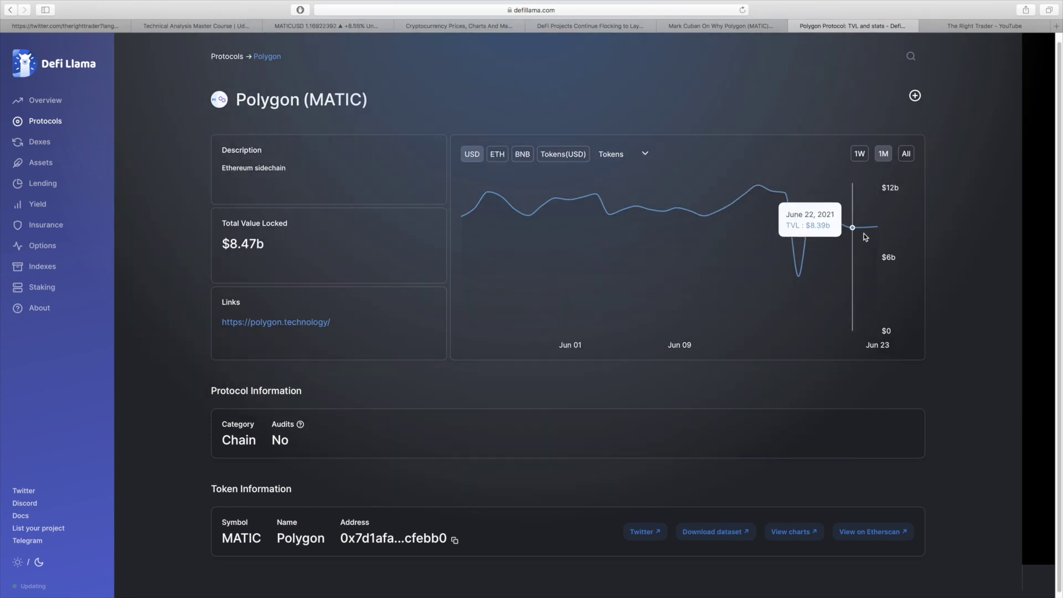
{"action": "left_click", "coordinate": [331, 26]}
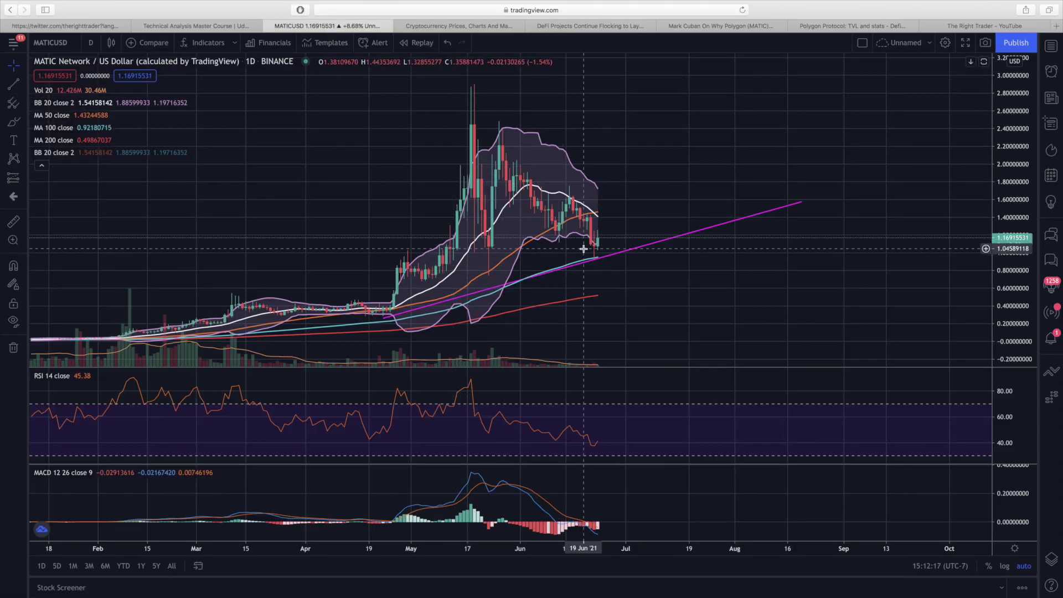
Find Polygon in CoinMarketCap's market-cap ranking and open its coin page.
{"action": "left_click", "coordinate": [497, 29]}
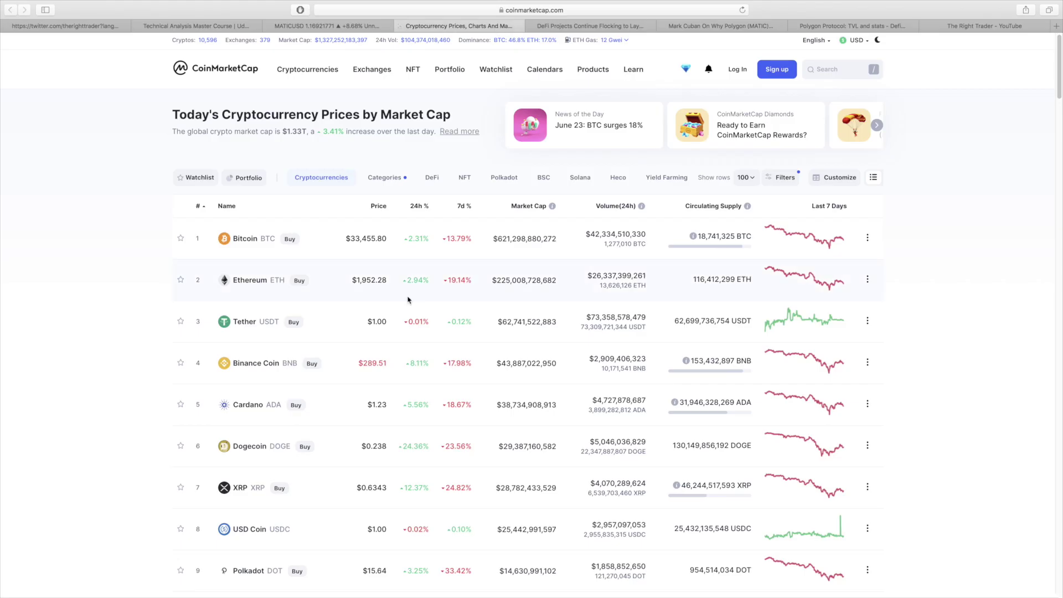
{"action": "scroll", "coordinate": [408, 301], "scroll_direction": "down", "scroll_amount": 10}
{"action": "scroll", "coordinate": [408, 300], "scroll_direction": "down", "scroll_amount": 2}
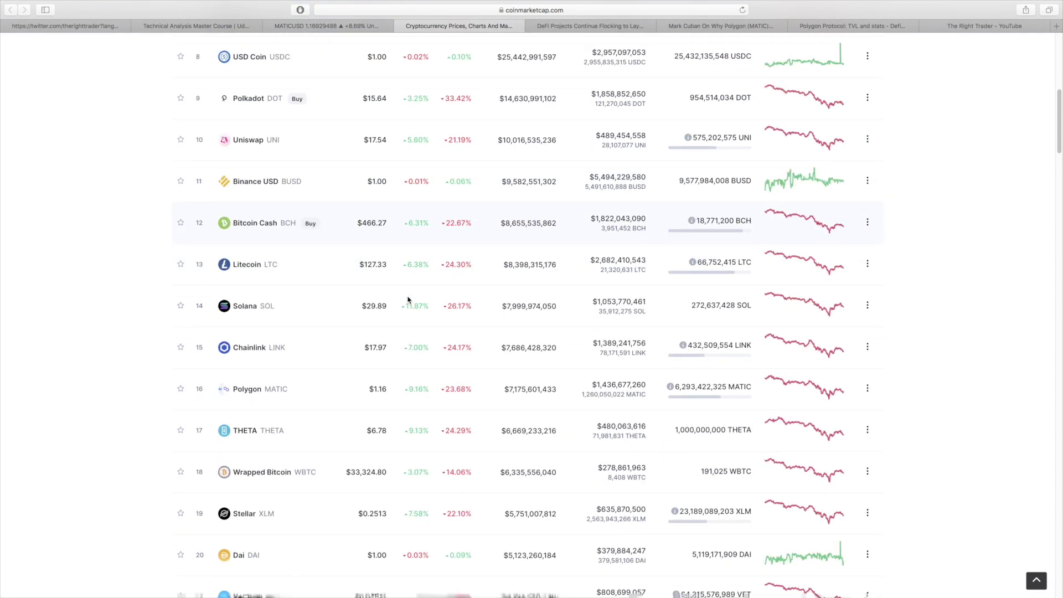
{"action": "left_click", "coordinate": [253, 391]}
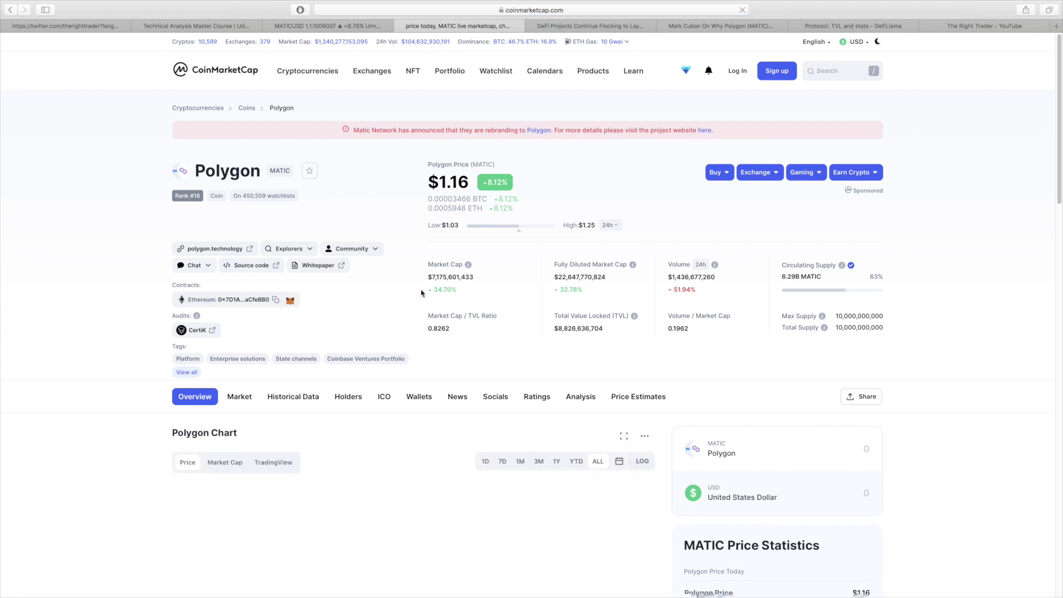
Scroll Polygon's price page and compare it twice against DefiLlama's TVL figures.
{"action": "scroll", "coordinate": [422, 294], "scroll_direction": "down", "scroll_amount": 1}
{"action": "scroll", "coordinate": [450, 360], "scroll_direction": "down", "scroll_amount": 3}
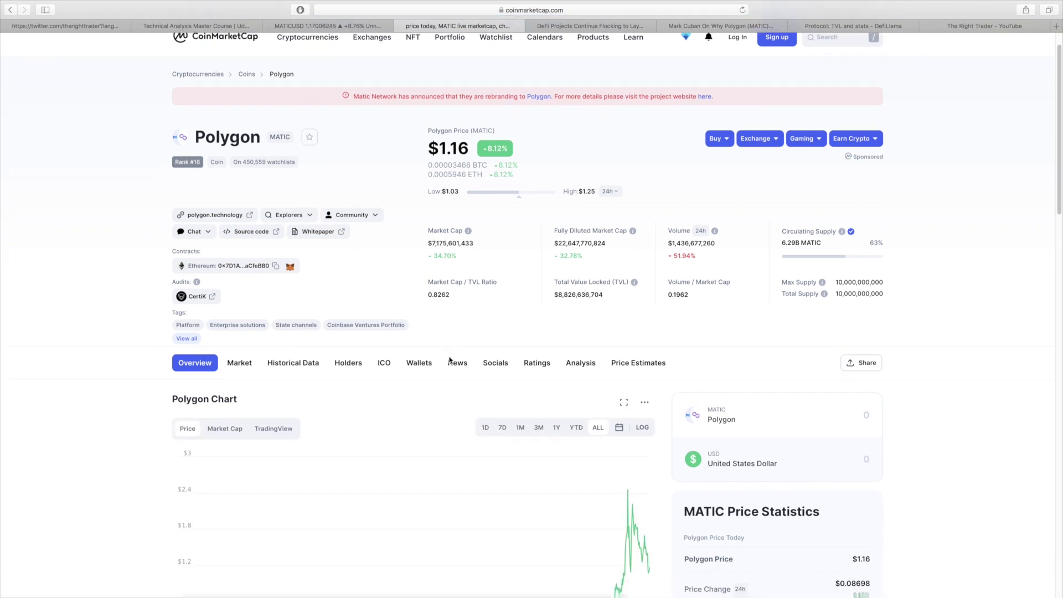
{"action": "scroll", "coordinate": [449, 361], "scroll_direction": "down", "scroll_amount": 1}
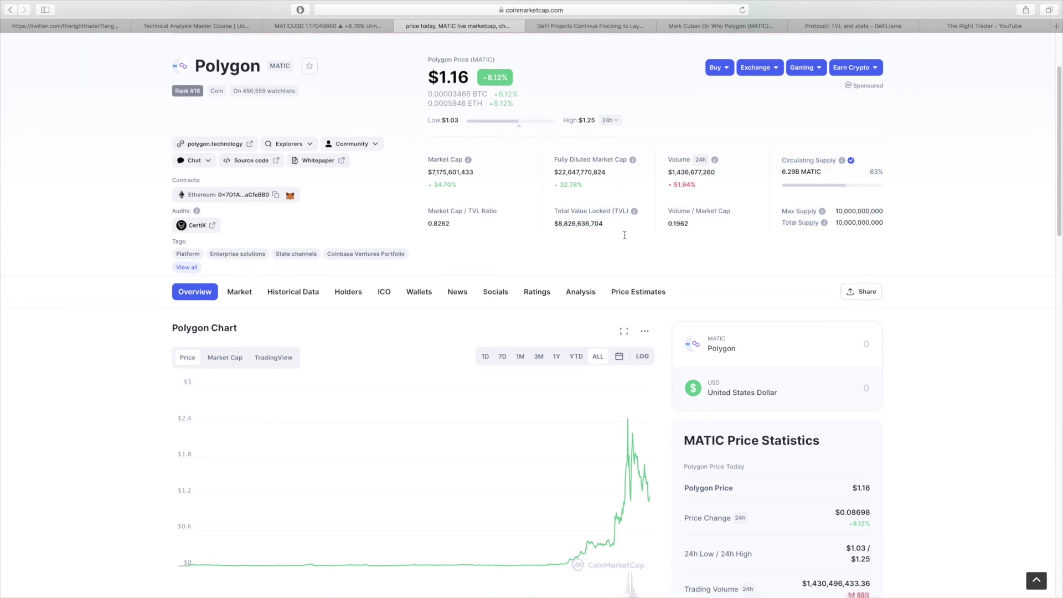
{"action": "left_click", "coordinate": [903, 26]}
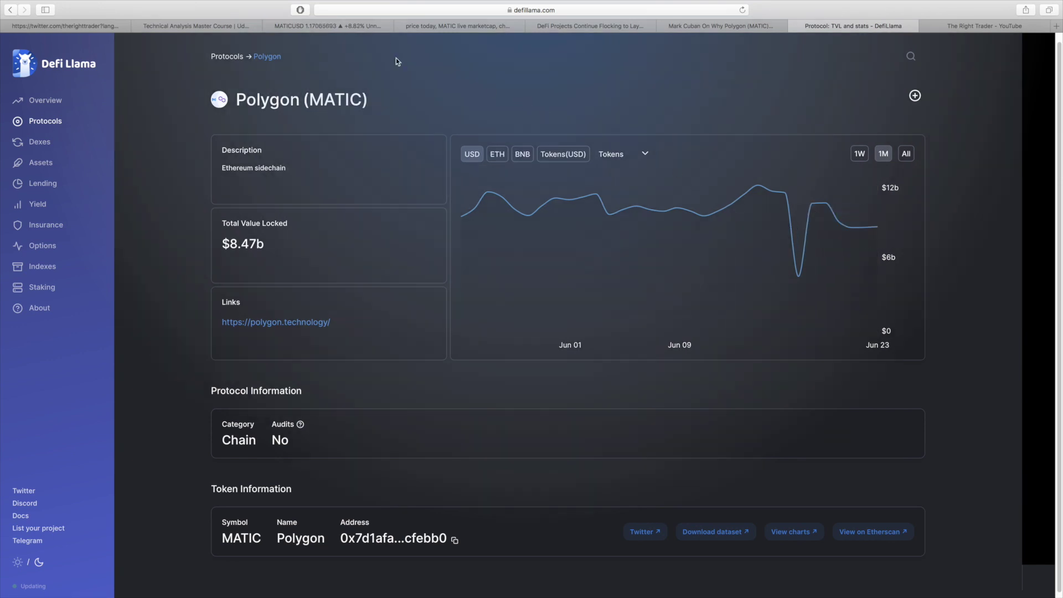
{"action": "left_click", "coordinate": [459, 26]}
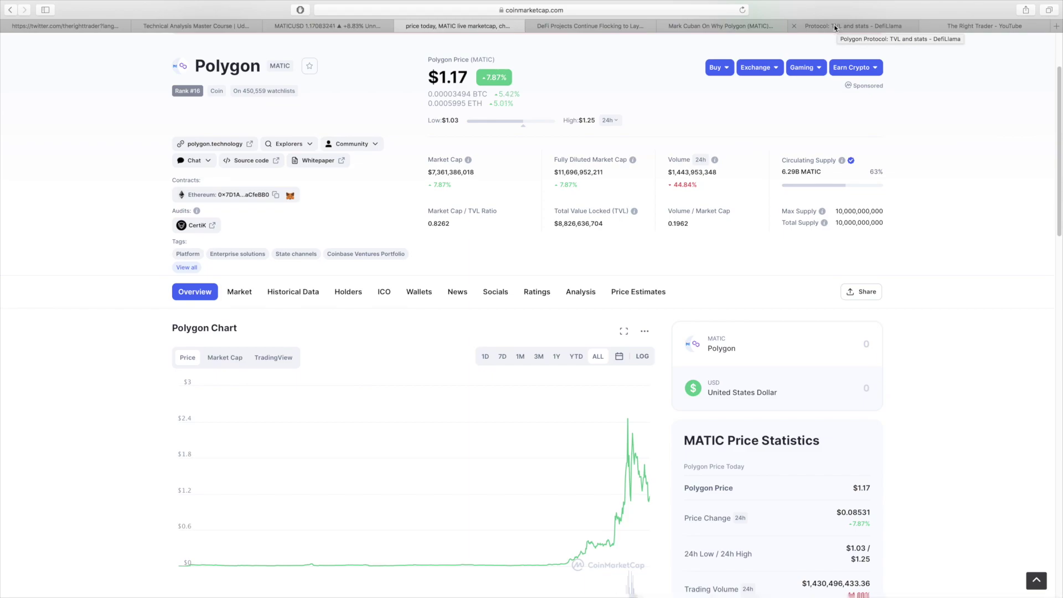
{"action": "left_click", "coordinate": [837, 28]}
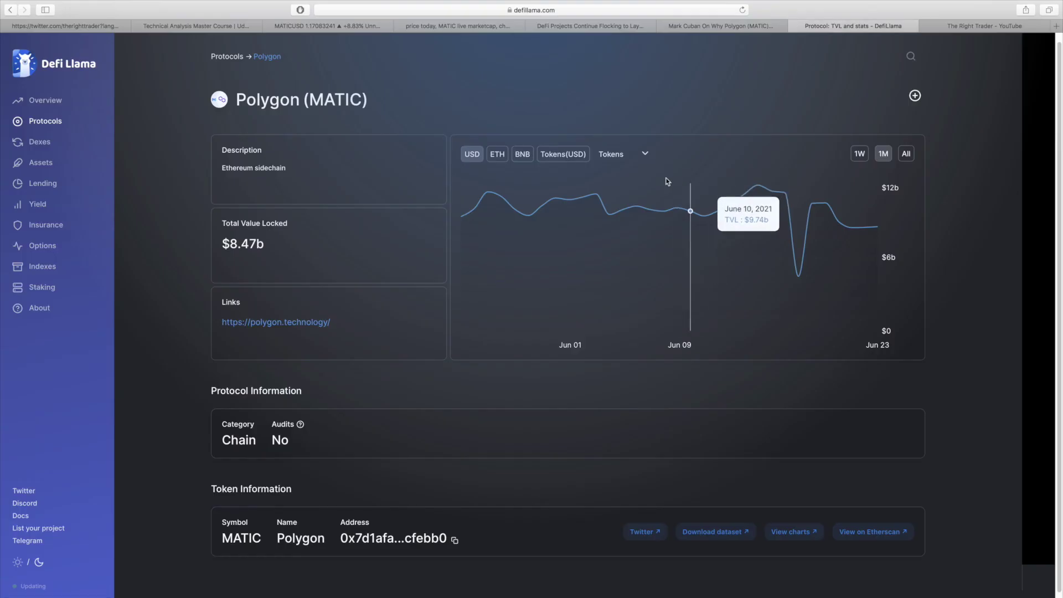
{"action": "left_click", "coordinate": [453, 28]}
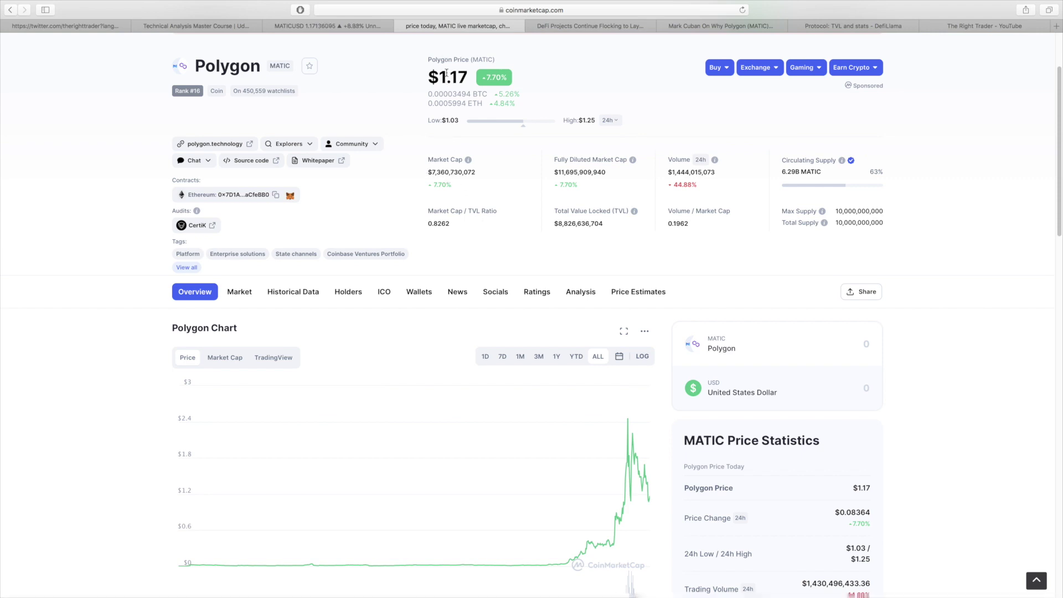
Review Polygon's $1.17 price and $7.37B market cap, then return to the MATICUSD chart.
{"action": "left_click", "coordinate": [569, 335]}
{"action": "scroll", "coordinate": [577, 361], "scroll_direction": "down", "scroll_amount": 4}
{"action": "scroll", "coordinate": [579, 358], "scroll_direction": "up", "scroll_amount": 8}
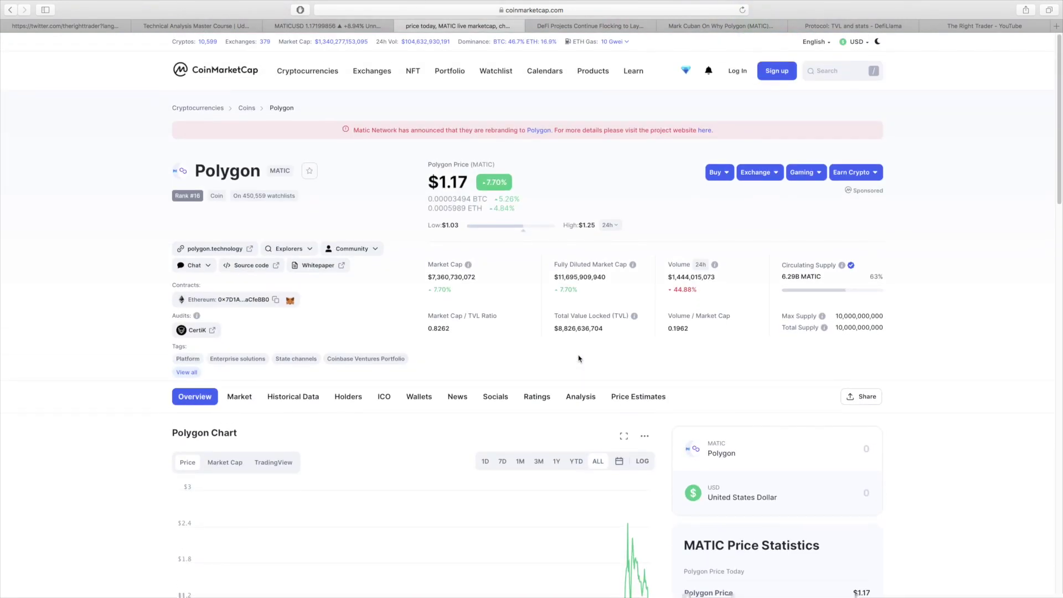
{"action": "scroll", "coordinate": [579, 358], "scroll_direction": "down", "scroll_amount": 7}
{"action": "scroll", "coordinate": [579, 359], "scroll_direction": "down", "scroll_amount": 1}
{"action": "scroll", "coordinate": [578, 358], "scroll_direction": "up", "scroll_amount": 5}
{"action": "scroll", "coordinate": [579, 358], "scroll_direction": "down", "scroll_amount": 1}
{"action": "scroll", "coordinate": [579, 358], "scroll_direction": "up", "scroll_amount": 1}
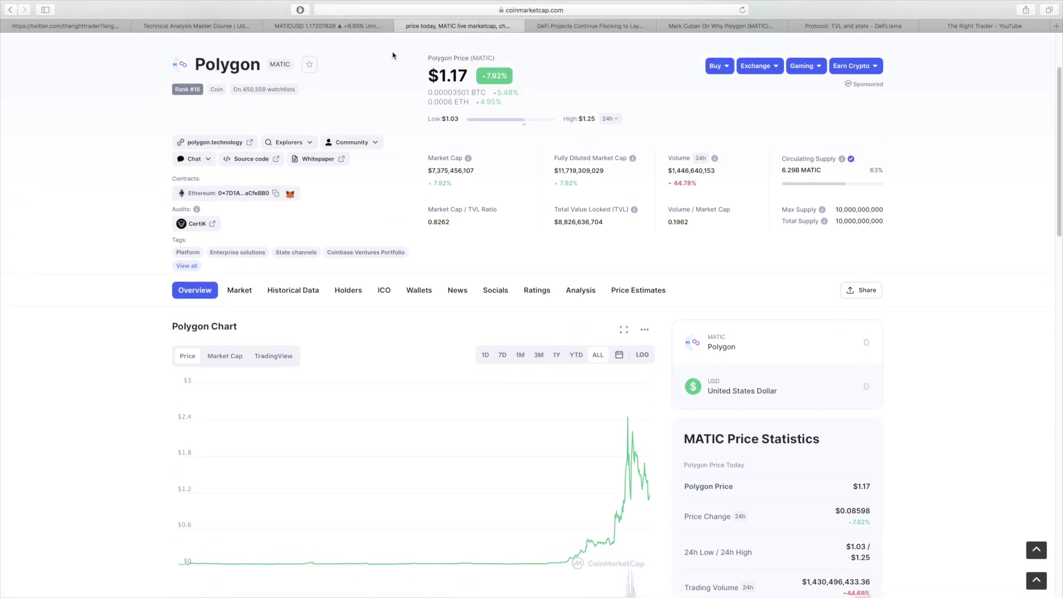
{"action": "left_click", "coordinate": [327, 26]}
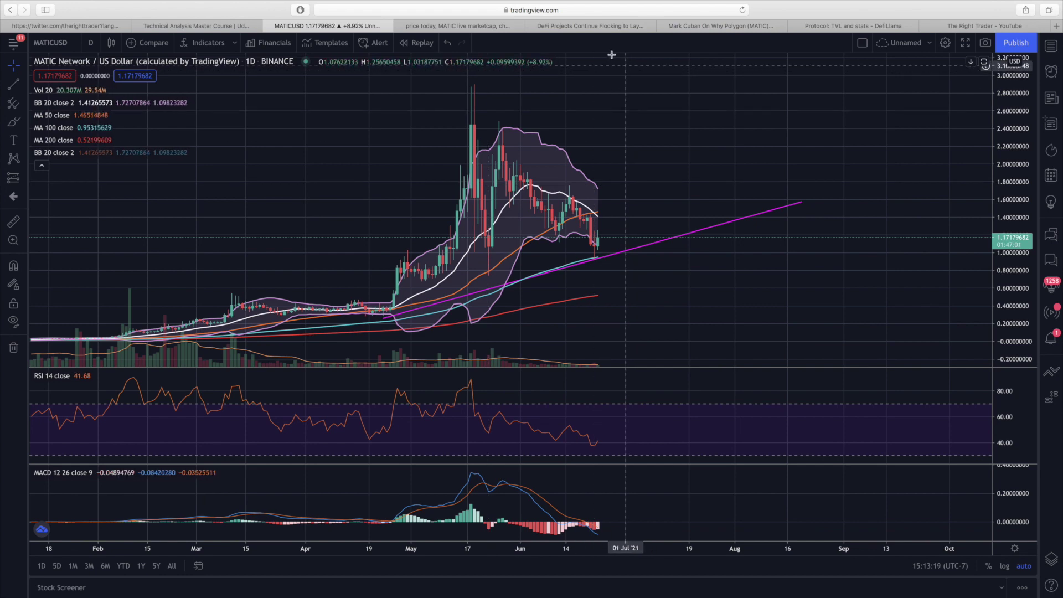
Read the CoinDesk Polygon DeFi article and highlight the passage on Aave escaping Ethereum's high fees.
{"action": "left_click", "coordinate": [591, 26]}
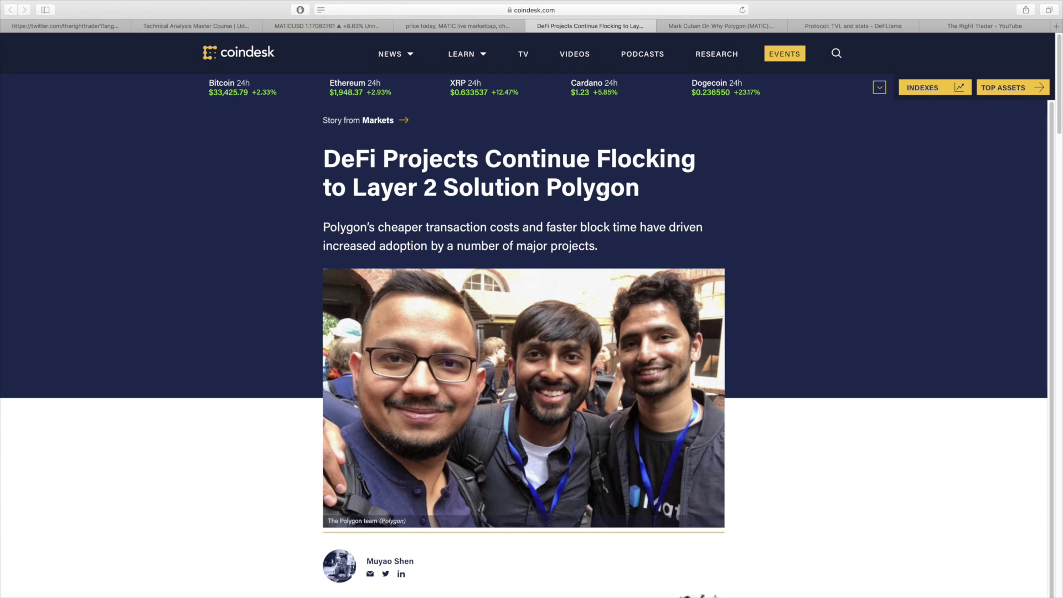
{"action": "scroll", "coordinate": [821, 413], "scroll_direction": "down", "scroll_amount": 5}
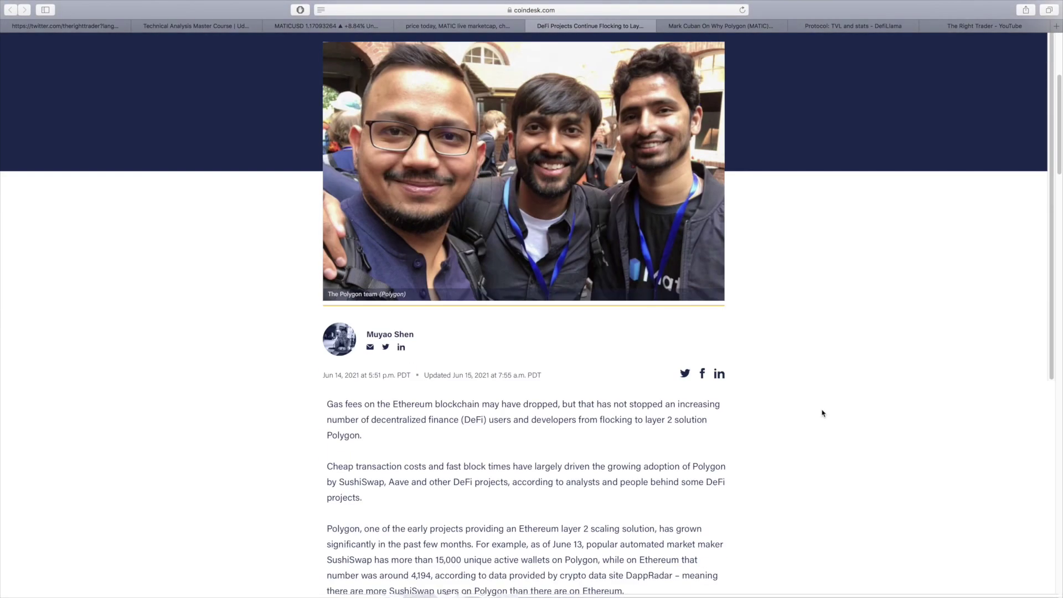
{"action": "scroll", "coordinate": [822, 413], "scroll_direction": "down", "scroll_amount": 6}
{"action": "scroll", "coordinate": [821, 413], "scroll_direction": "down", "scroll_amount": 4}
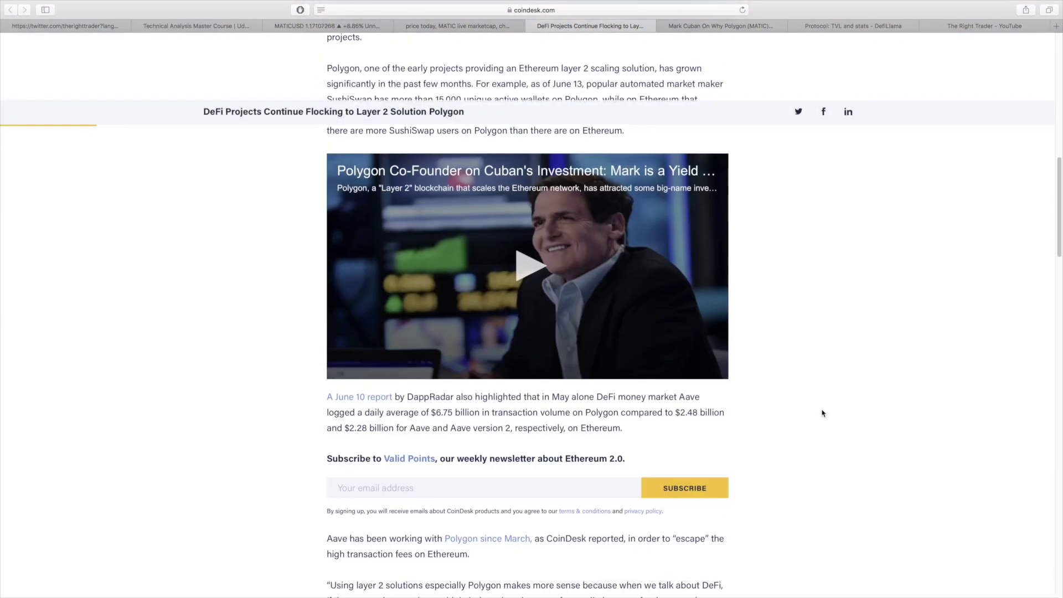
{"action": "scroll", "coordinate": [822, 413], "scroll_direction": "up", "scroll_amount": 3}
{"action": "scroll", "coordinate": [651, 302], "scroll_direction": "up", "scroll_amount": 4}
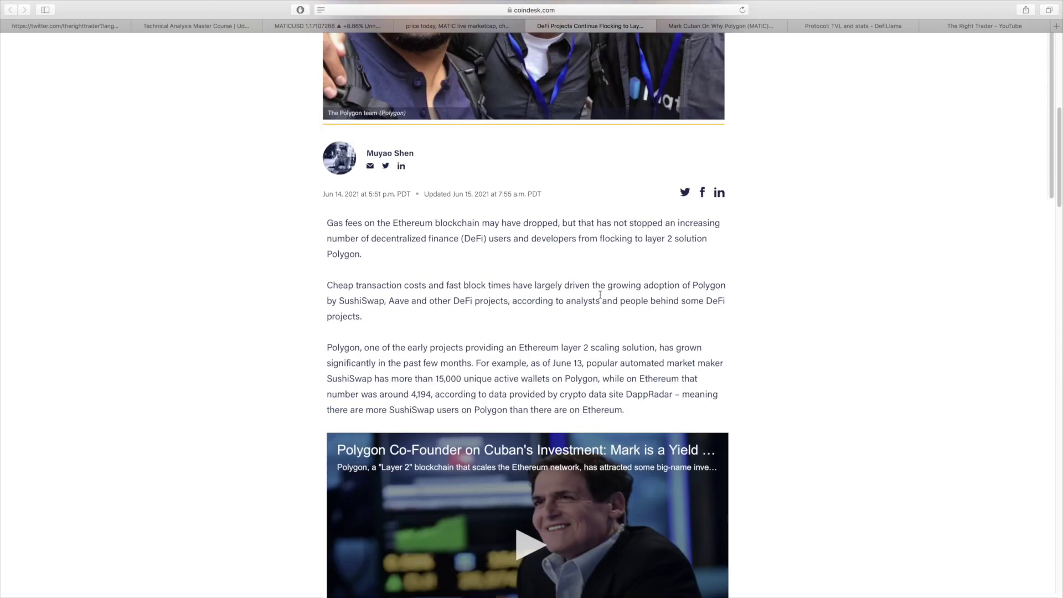
{"action": "scroll", "coordinate": [517, 356], "scroll_direction": "down", "scroll_amount": 18}
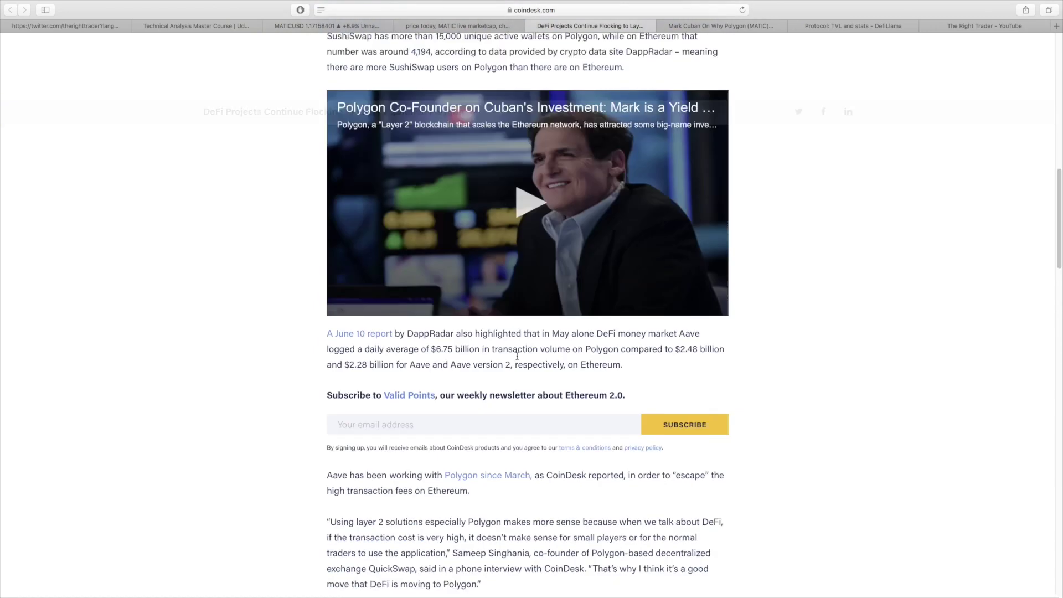
{"action": "scroll", "coordinate": [518, 360], "scroll_direction": "up", "scroll_amount": 5}
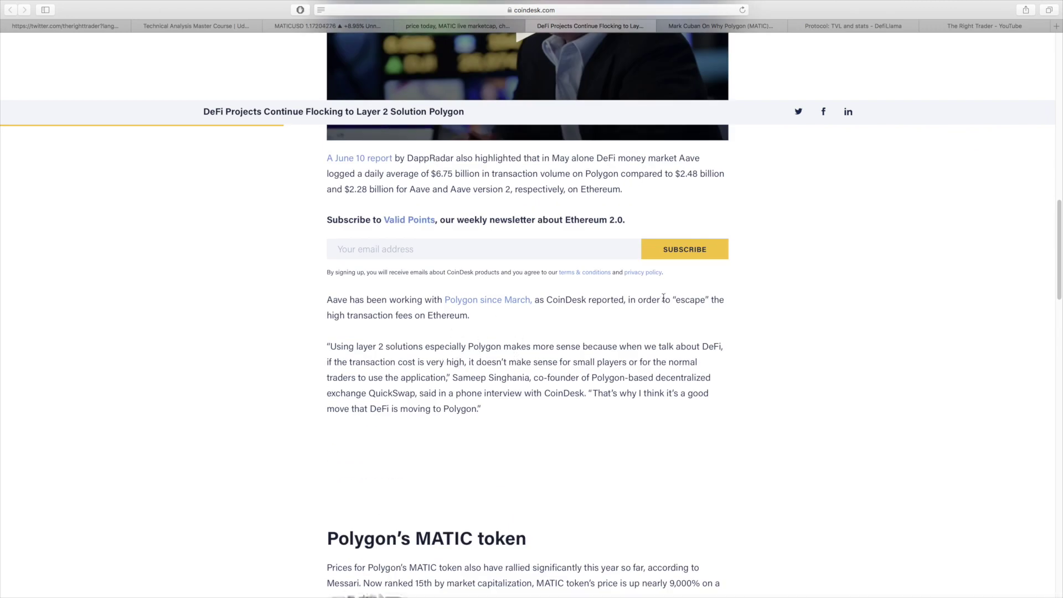
{"action": "left_click_drag", "start_coordinate": [663, 303], "coordinate": [722, 310]}
{"action": "left_click", "coordinate": [686, 327]}
Open the Mark Cuban Polygon article and highlight the 'Then there's everybody else' paragraph.
{"action": "left_click", "coordinate": [742, 28]}
{"action": "scroll", "coordinate": [646, 211], "scroll_direction": "down", "scroll_amount": 5}
{"action": "scroll", "coordinate": [525, 216], "scroll_direction": "up", "scroll_amount": 3}
{"action": "scroll", "coordinate": [524, 215], "scroll_direction": "up", "scroll_amount": 2}
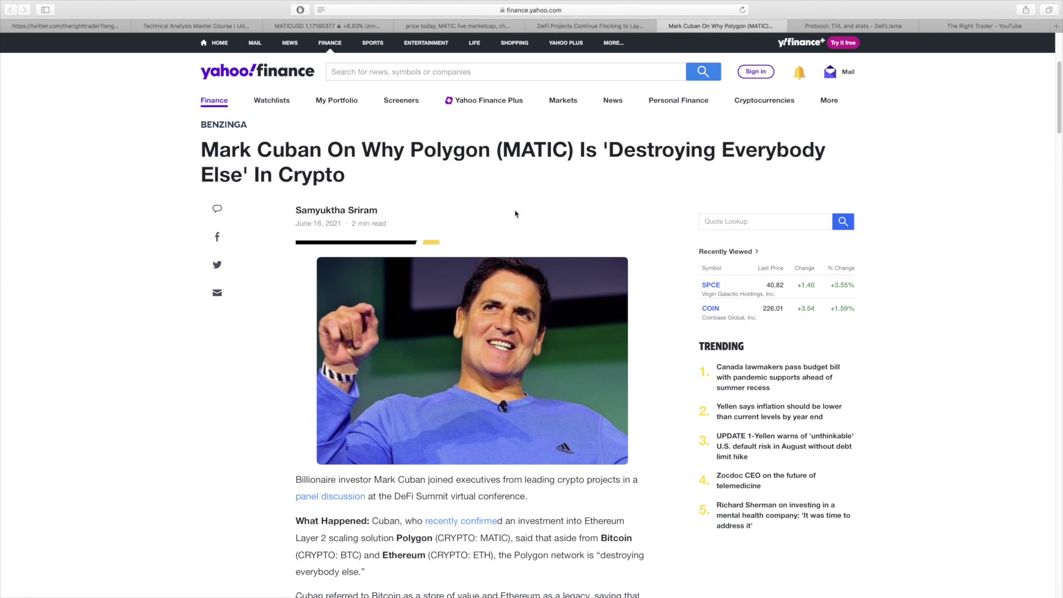
{"action": "scroll", "coordinate": [658, 317], "scroll_direction": "down", "scroll_amount": 3}
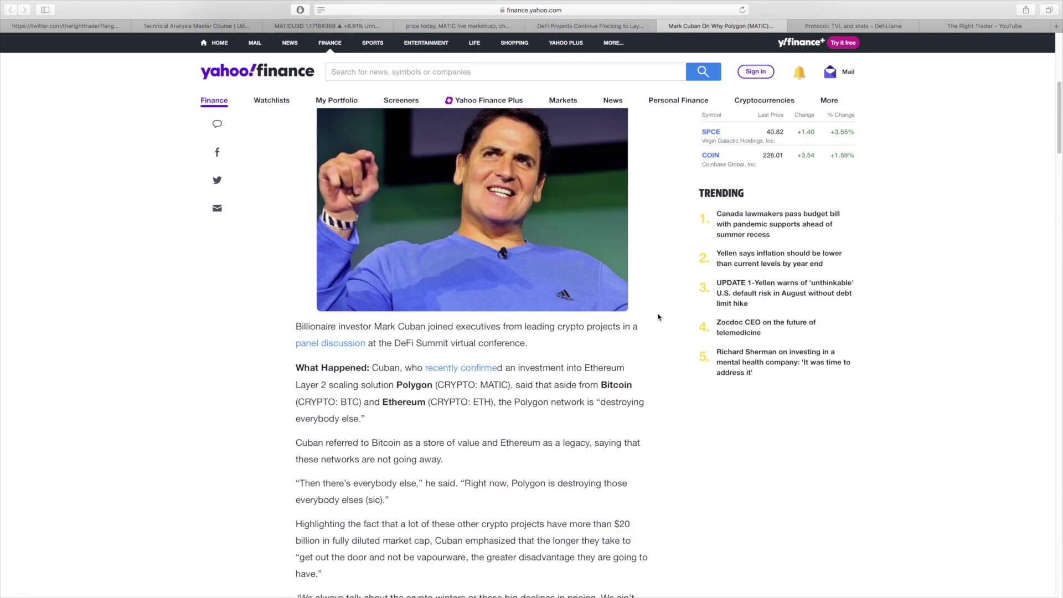
{"action": "scroll", "coordinate": [658, 316], "scroll_direction": "down", "scroll_amount": 4}
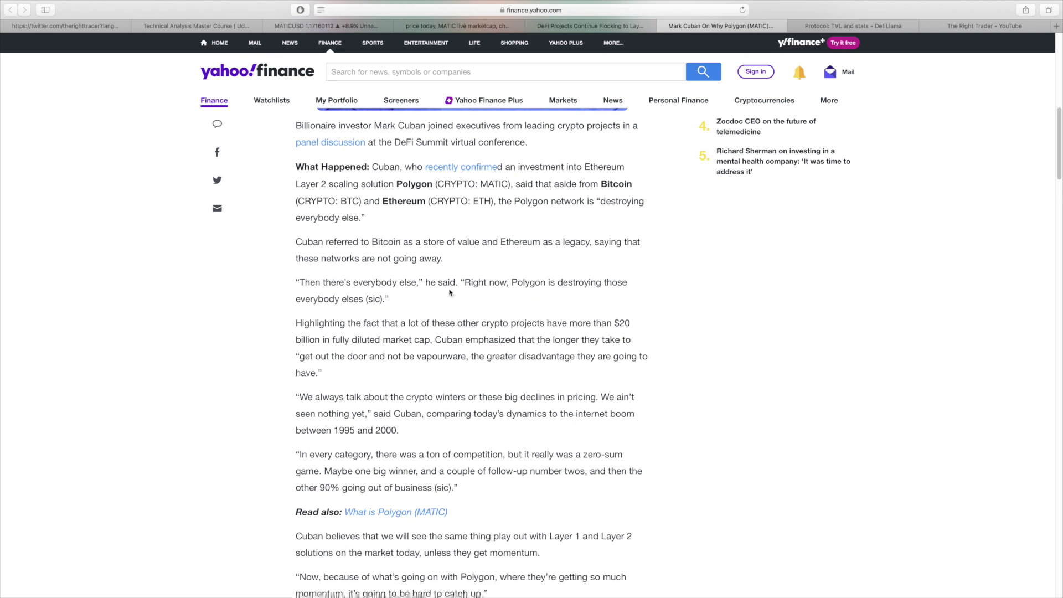
{"action": "triple_click", "coordinate": [520, 275]}
{"action": "left_click", "coordinate": [571, 366]}
Highlight Cuban's 'Now, because' quote about Polygon getting momentum.
{"action": "scroll", "coordinate": [337, 454], "scroll_direction": "down", "scroll_amount": 5}
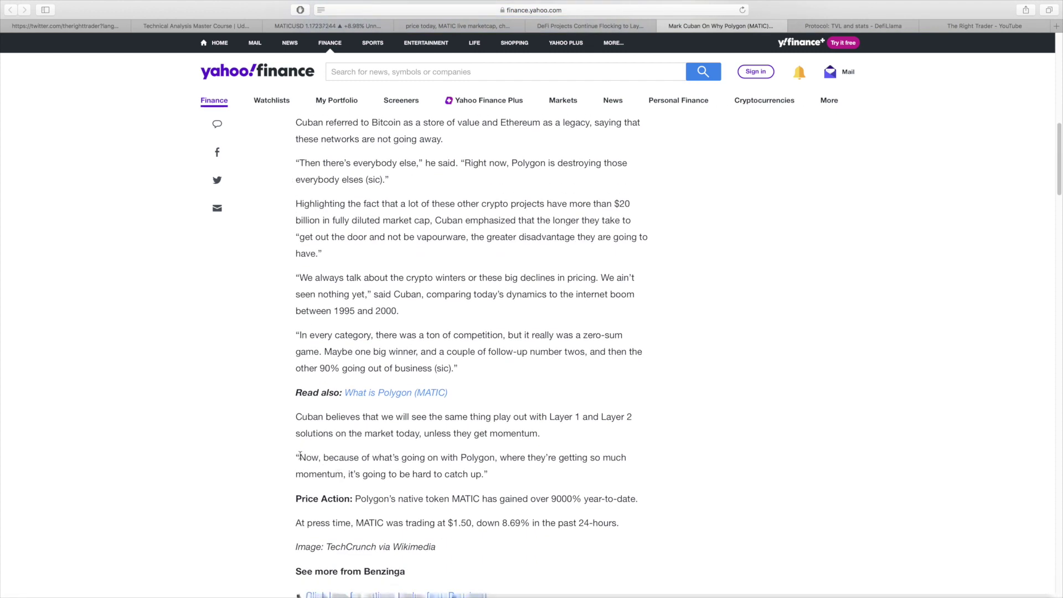
{"action": "left_click_drag", "start_coordinate": [296, 456], "coordinate": [386, 452]}
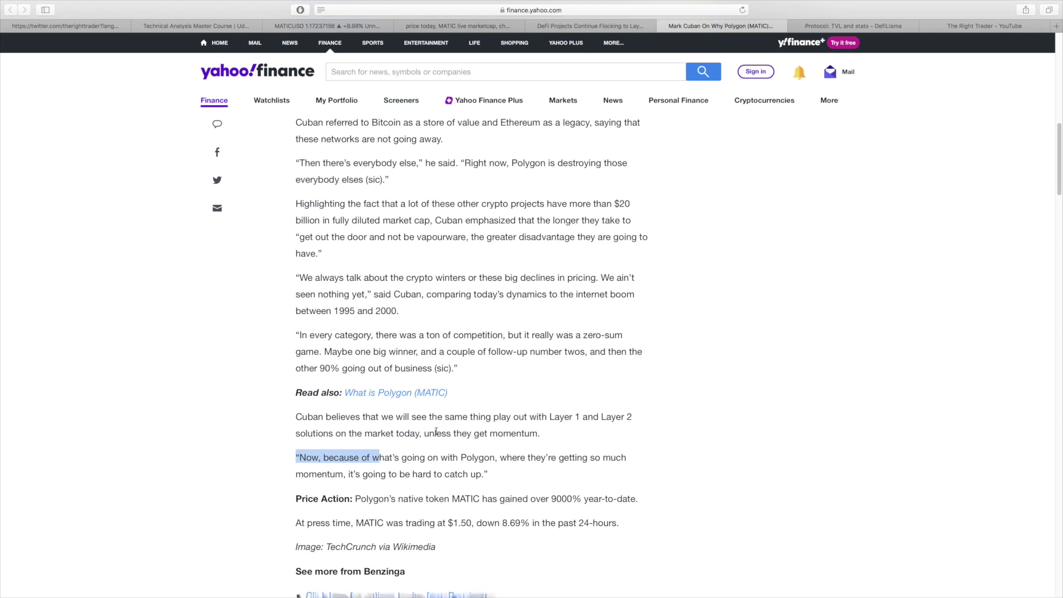
{"action": "left_click_drag", "start_coordinate": [451, 433], "coordinate": [561, 431]}
{"action": "left_click", "coordinate": [560, 431]}
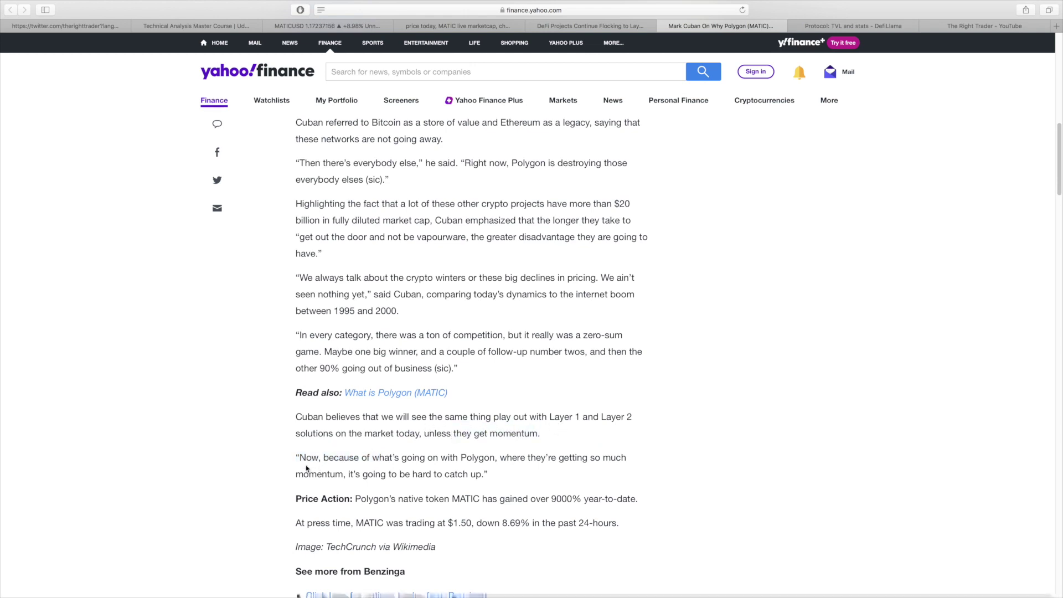
{"action": "left_click_drag", "start_coordinate": [306, 468], "coordinate": [491, 475]}
{"action": "left_click", "coordinate": [525, 478]}
{"action": "left_click_drag", "start_coordinate": [336, 474], "coordinate": [463, 468]}
{"action": "left_click", "coordinate": [465, 472]}
Highlight Cuban's point about vapourware projects, then switch to DefiLlama's Polygon page.
{"action": "left_click_drag", "start_coordinate": [506, 221], "coordinate": [632, 249]}
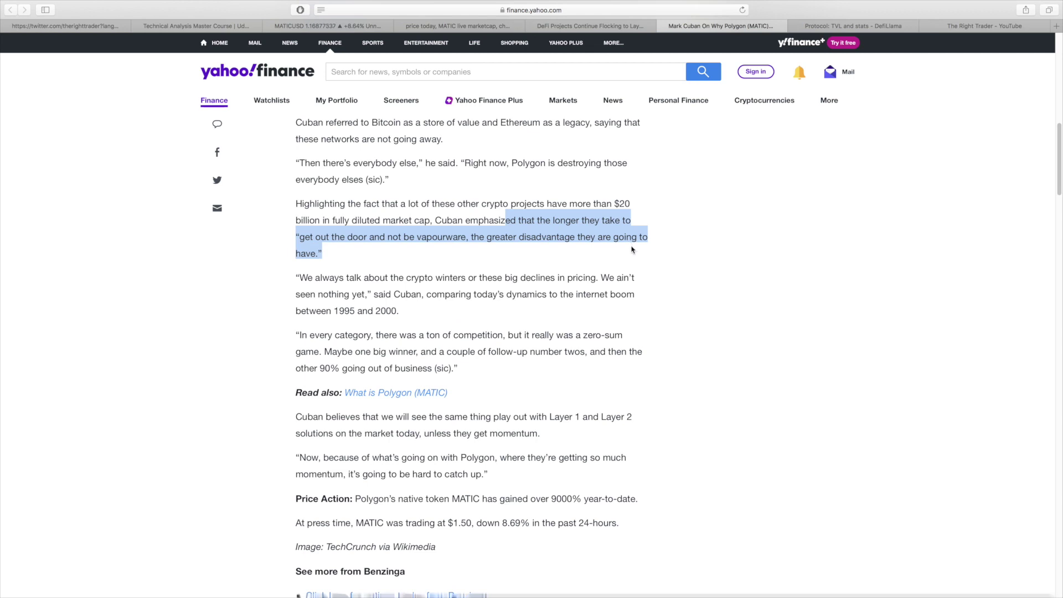
{"action": "left_click", "coordinate": [633, 249]}
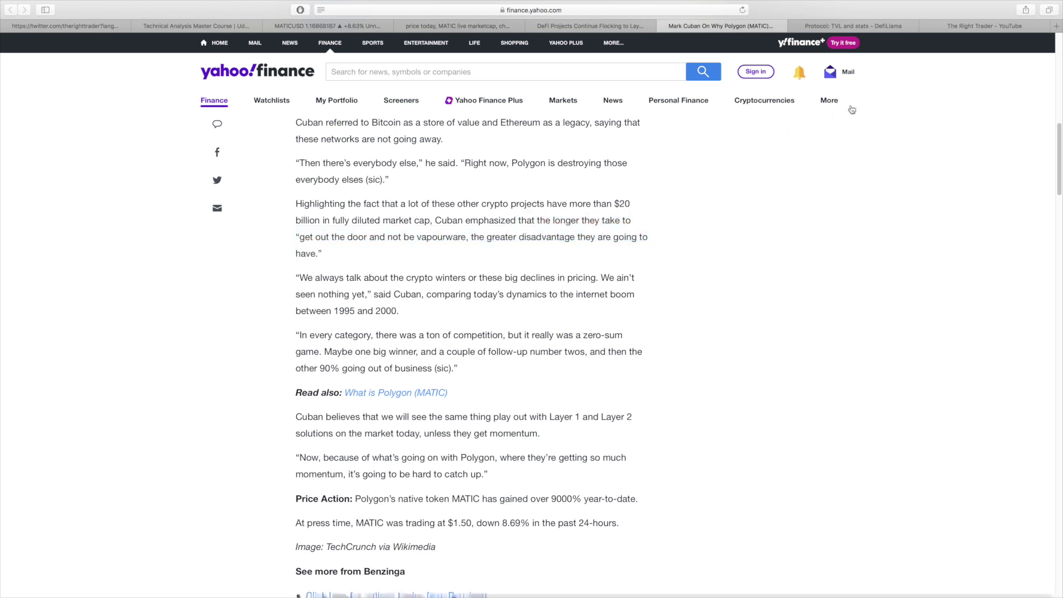
{"action": "left_click", "coordinate": [876, 28]}
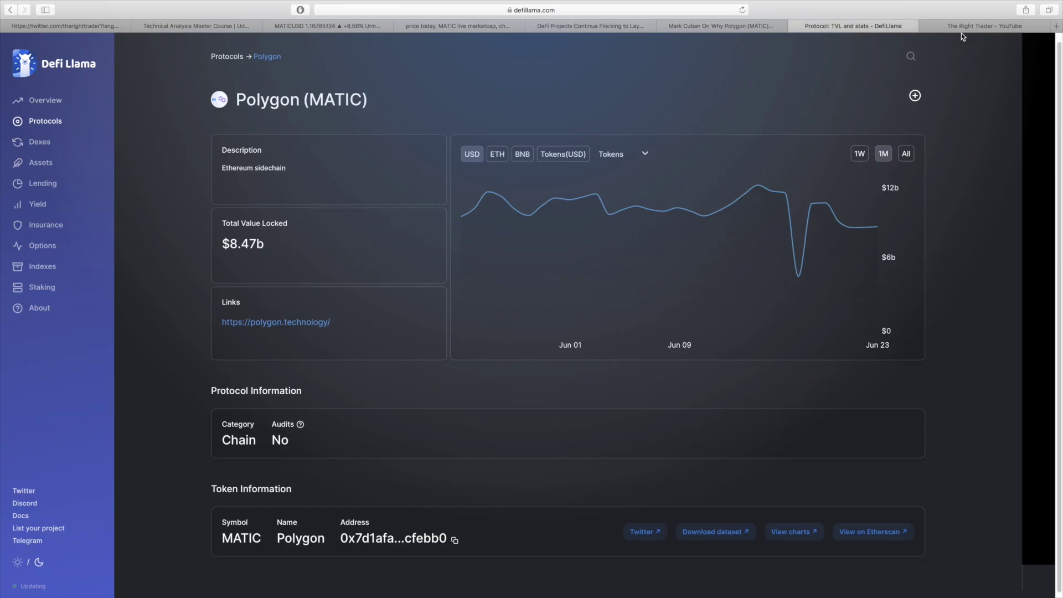
Switch back to the YouTube channel's Uploads row with the Polygon MATIC prediction video.
{"action": "left_click", "coordinate": [986, 26]}
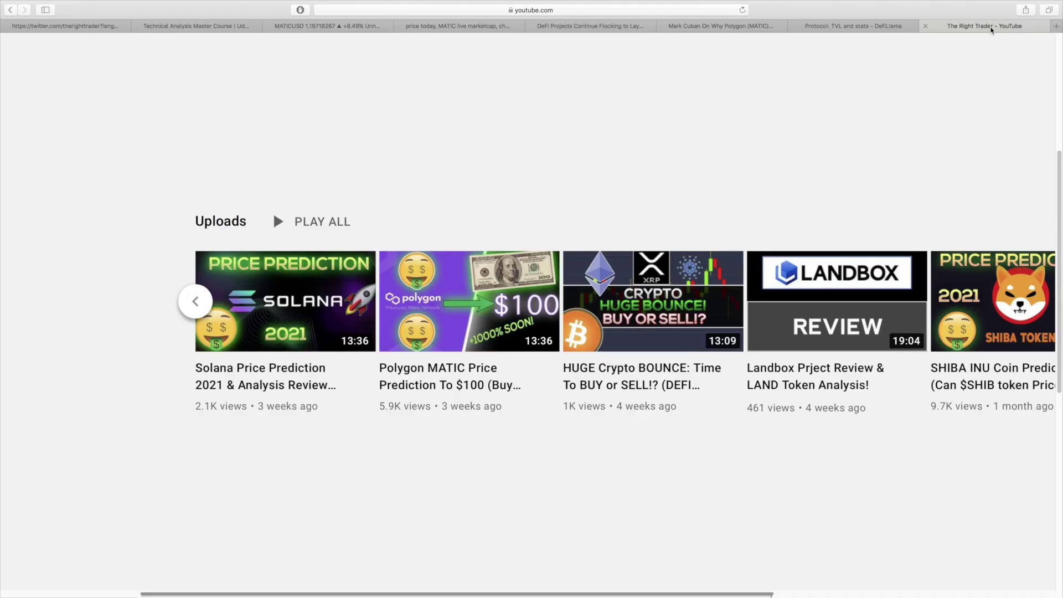
{"action": "mouse_move", "coordinate": [456, 292]}
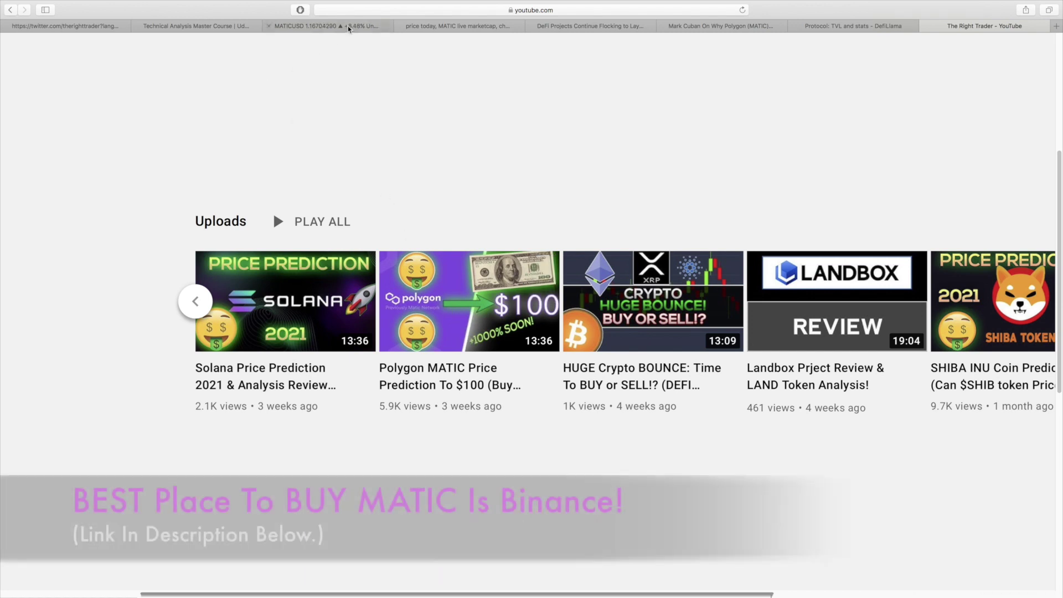
Check CoinMarketCap's Polygon Markets table, topped by Binance MATIC/USDT, then return to the MATICUSD chart.
{"action": "left_click", "coordinate": [291, 25]}
{"action": "left_click", "coordinate": [412, 28]}
{"action": "scroll", "coordinate": [408, 254], "scroll_direction": "down", "scroll_amount": 15}
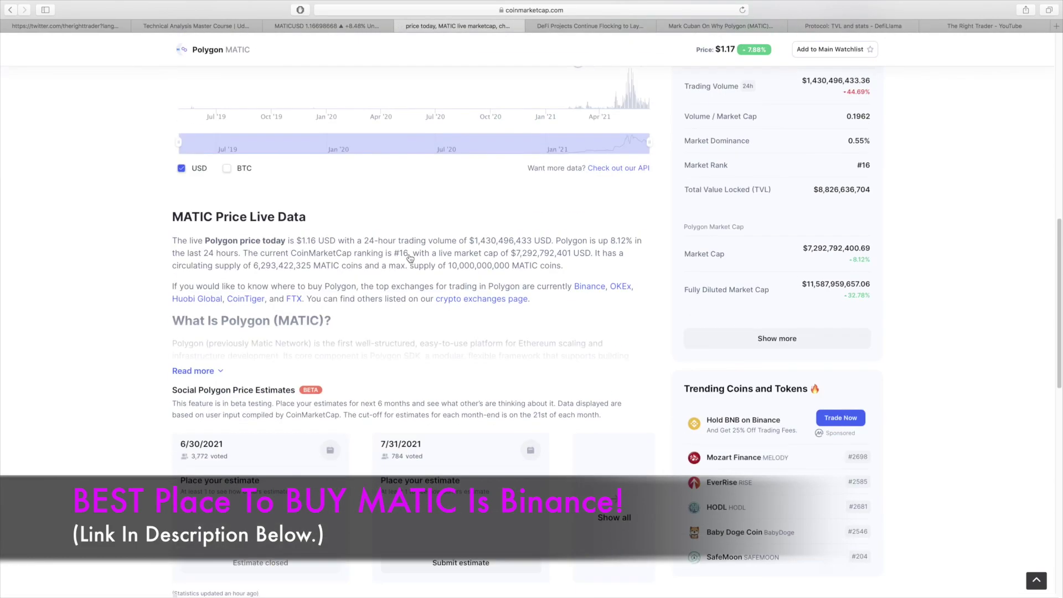
{"action": "scroll", "coordinate": [409, 254], "scroll_direction": "down", "scroll_amount": 3}
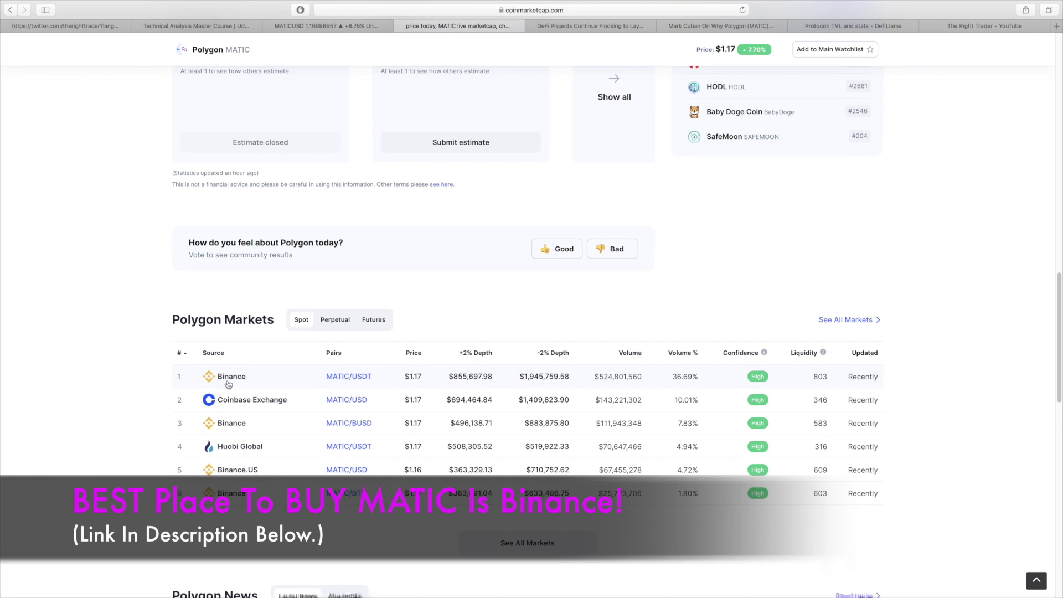
{"action": "scroll", "coordinate": [231, 387], "scroll_direction": "up", "scroll_amount": 4}
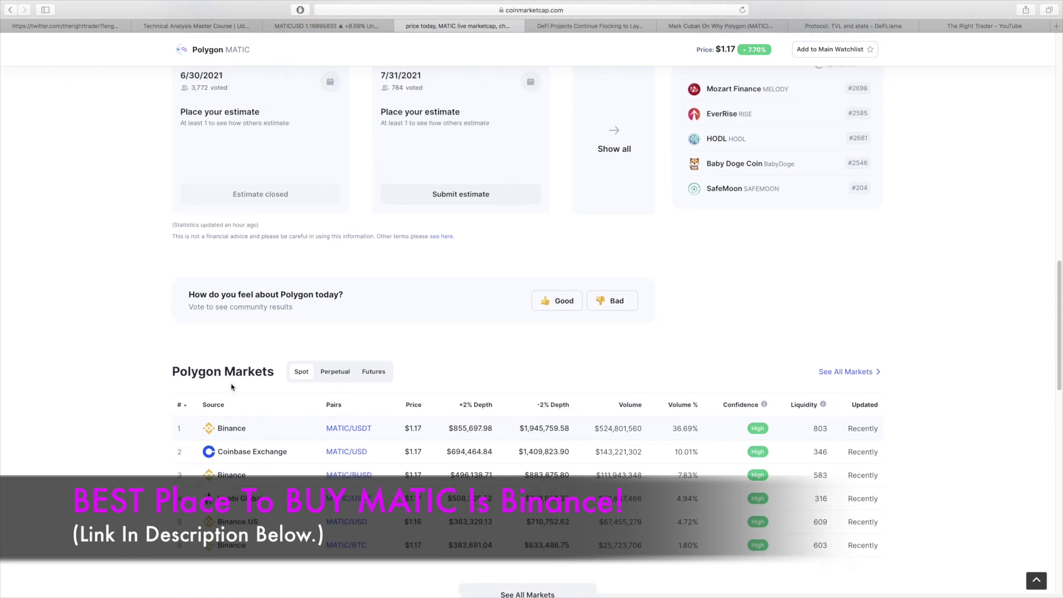
{"action": "scroll", "coordinate": [232, 387], "scroll_direction": "up", "scroll_amount": 7}
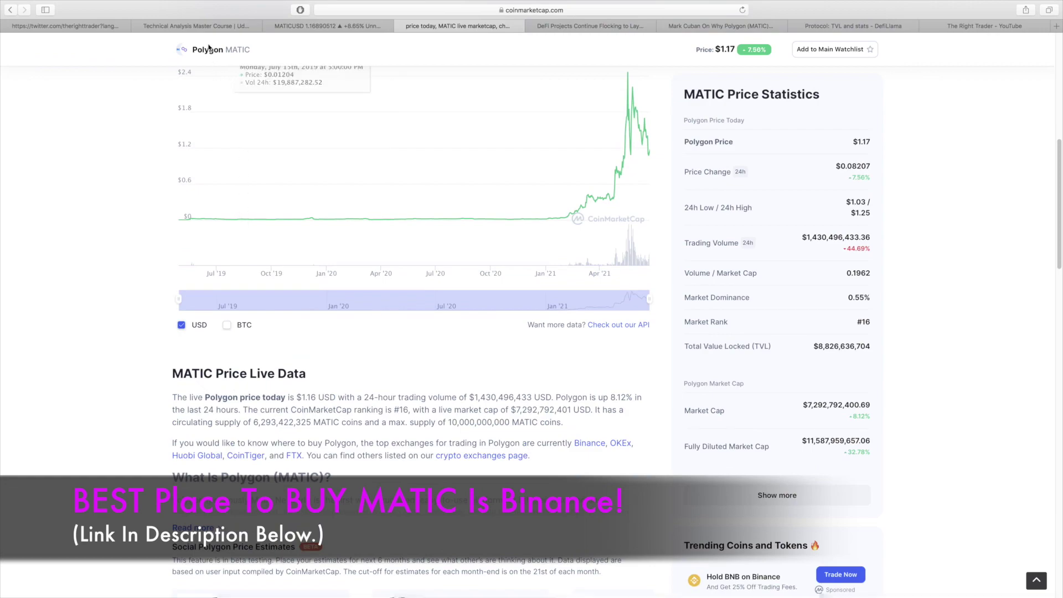
{"action": "left_click", "coordinate": [329, 28]}
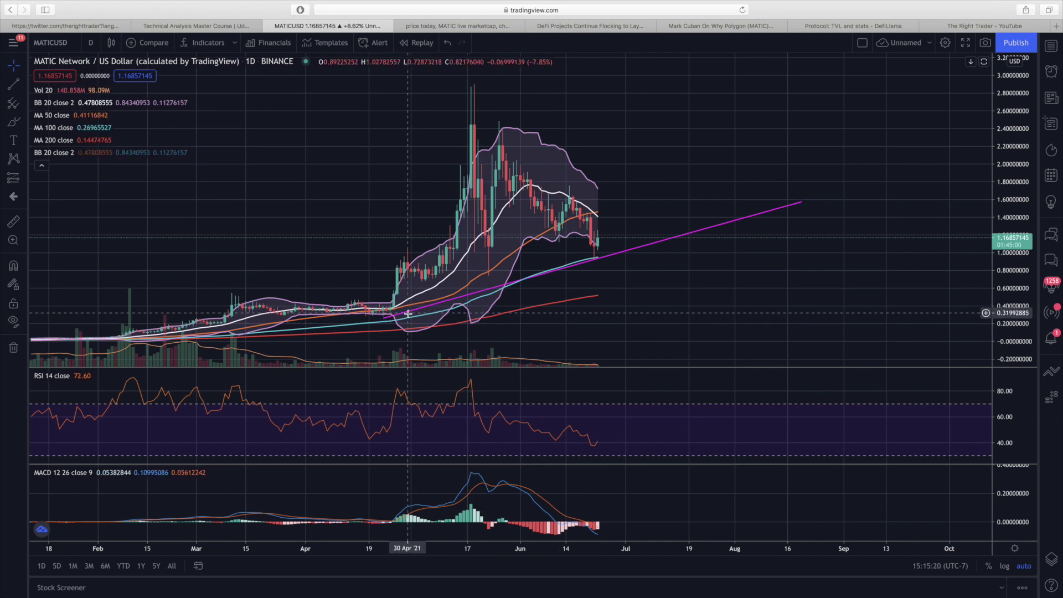
Draw a descending trendline from the 20 May high down to about 0.55 in mid-July.
{"action": "left_click", "coordinate": [12, 84]}
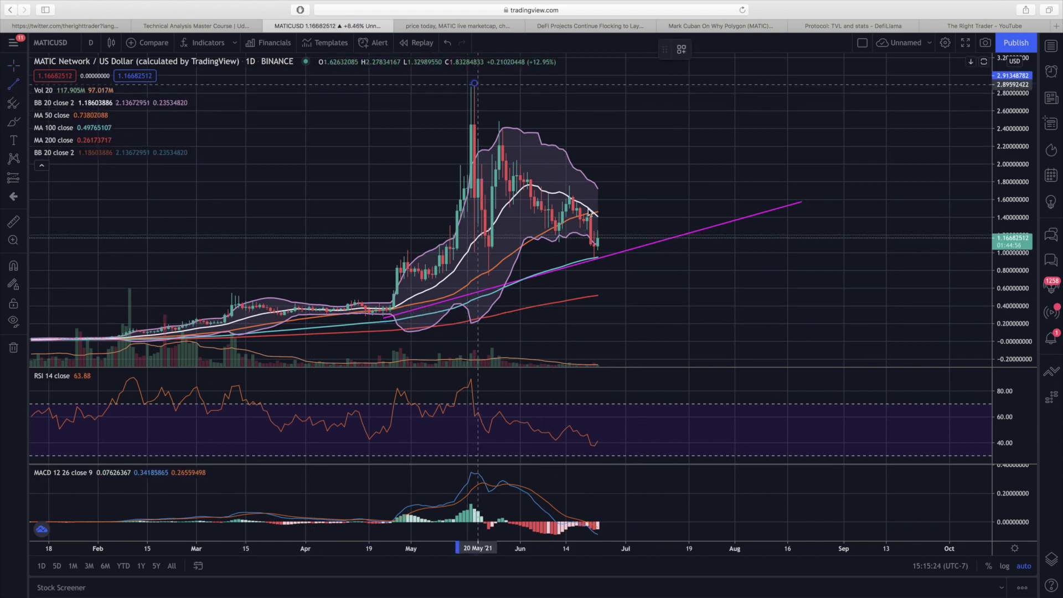
{"action": "left_click", "coordinate": [474, 84]}
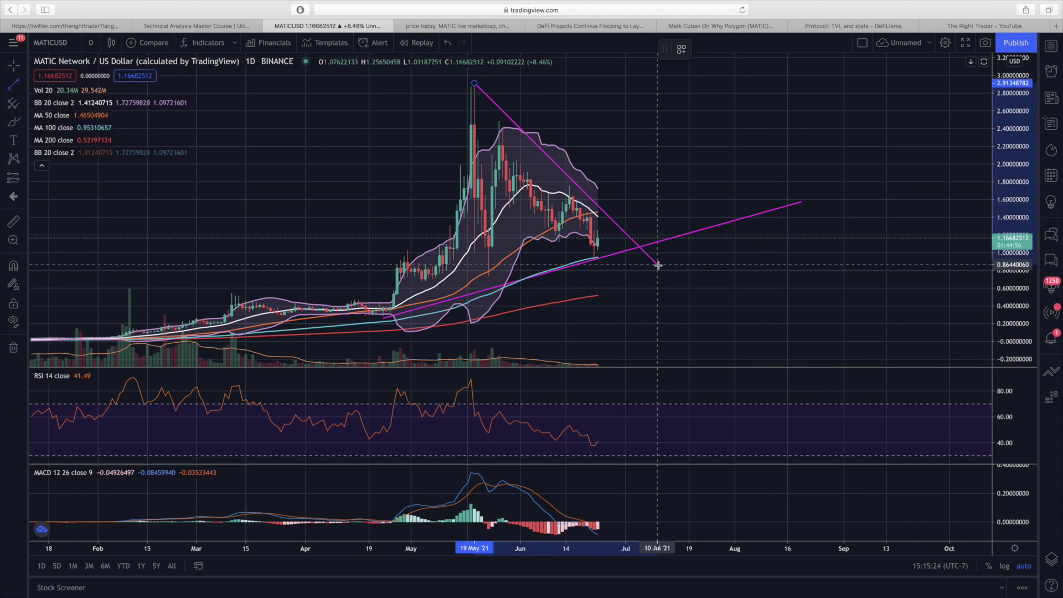
{"action": "left_click", "coordinate": [669, 292]}
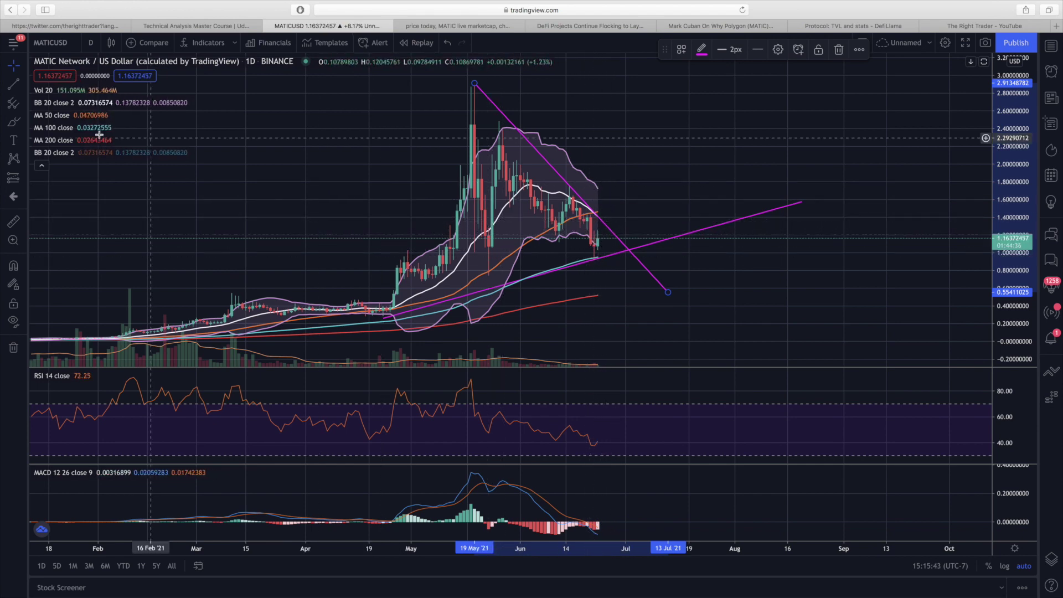
{"action": "left_click", "coordinate": [24, 89]}
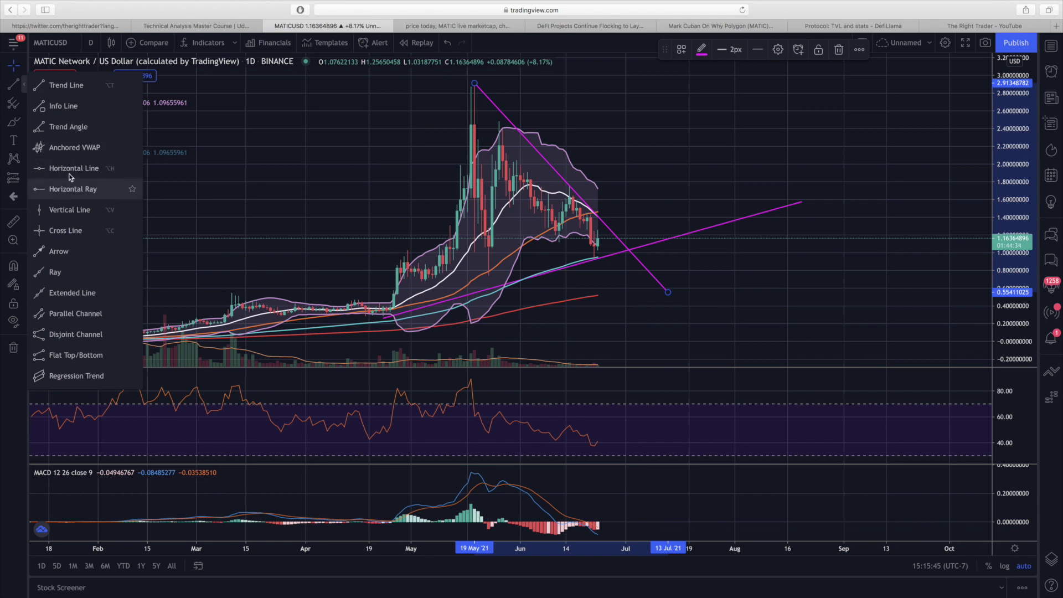
{"action": "left_click", "coordinate": [67, 173]}
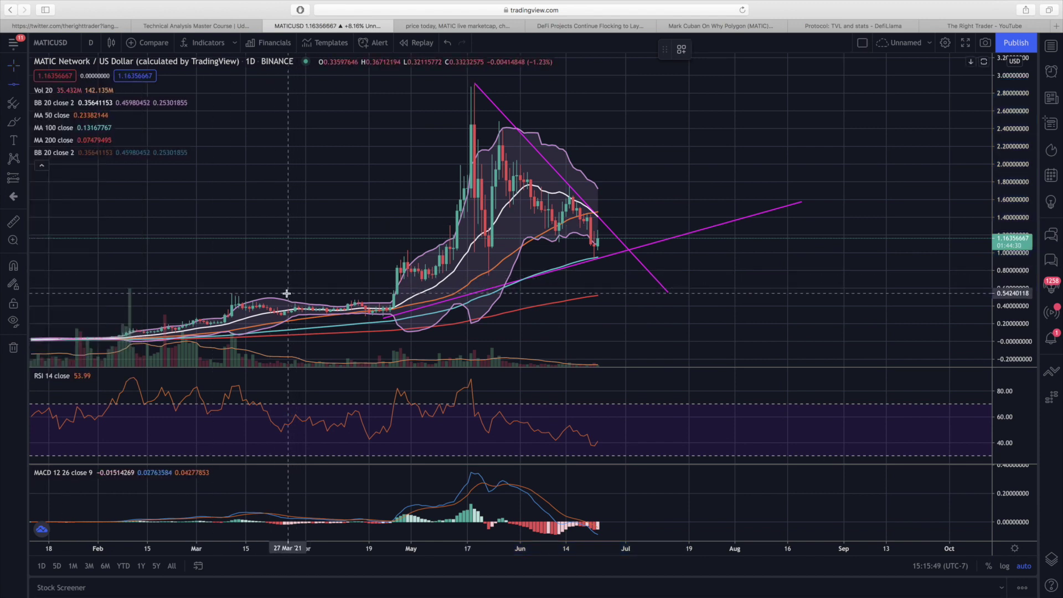
Add horizontal support lines at about 0.93, 0.747 and 0.5365.
{"action": "left_click", "coordinate": [511, 293]}
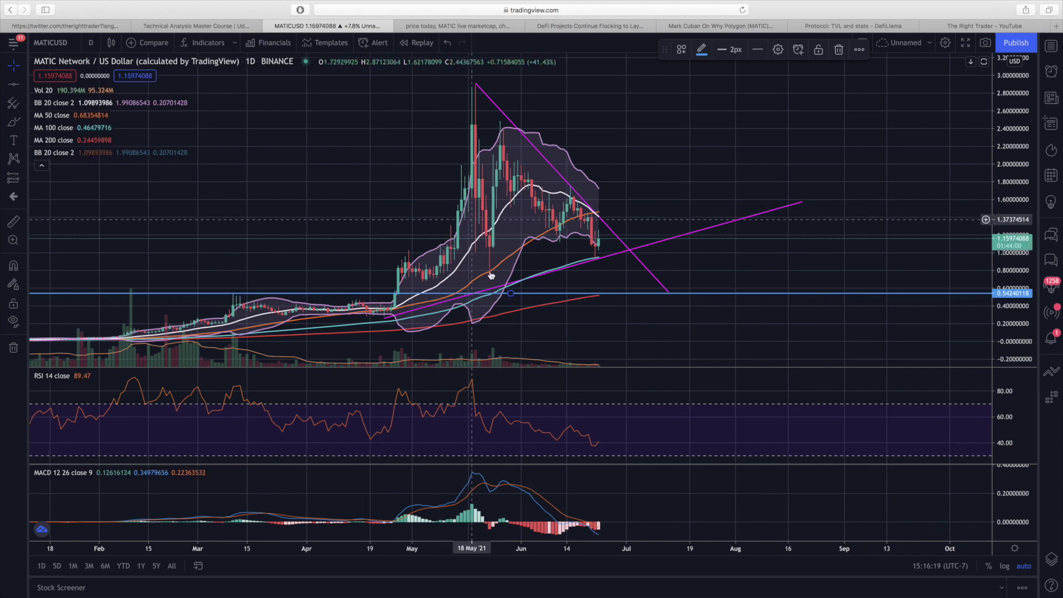
{"action": "scroll", "coordinate": [474, 273], "scroll_direction": "right", "scroll_amount": 3}
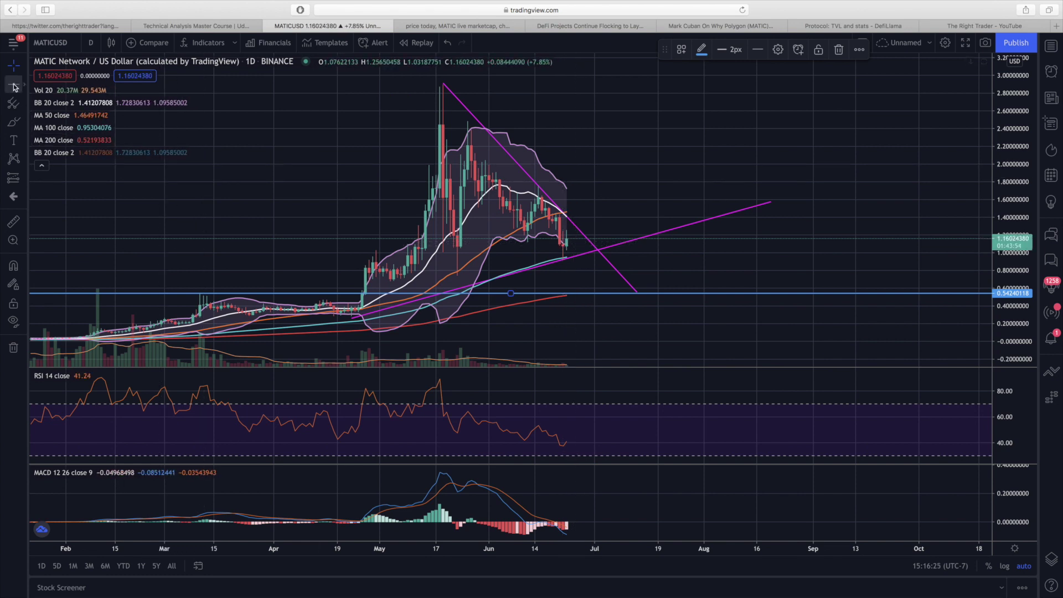
{"action": "left_click", "coordinate": [193, 190]}
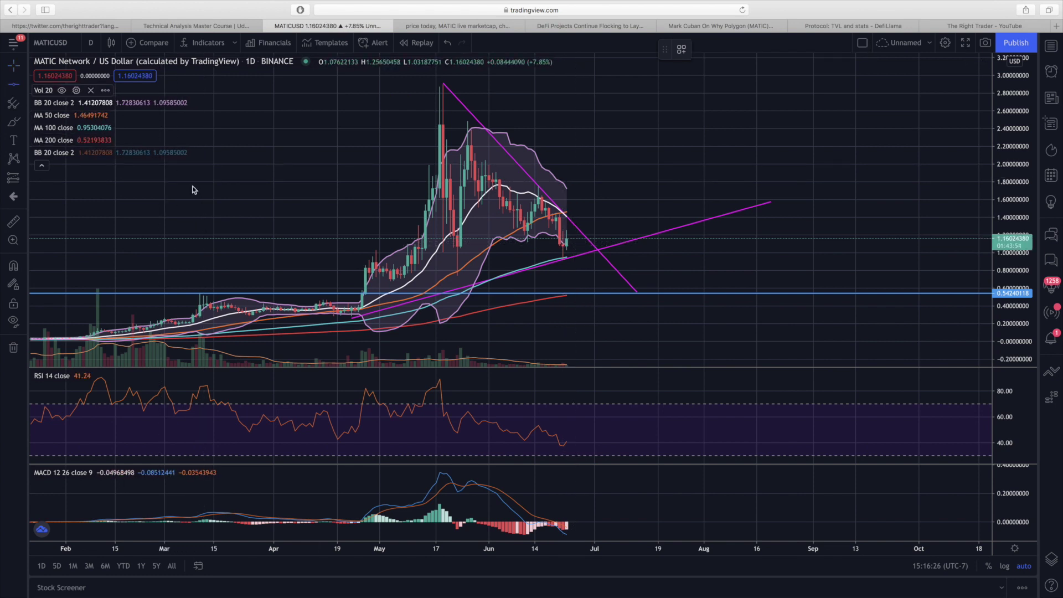
{"action": "left_click", "coordinate": [371, 258]}
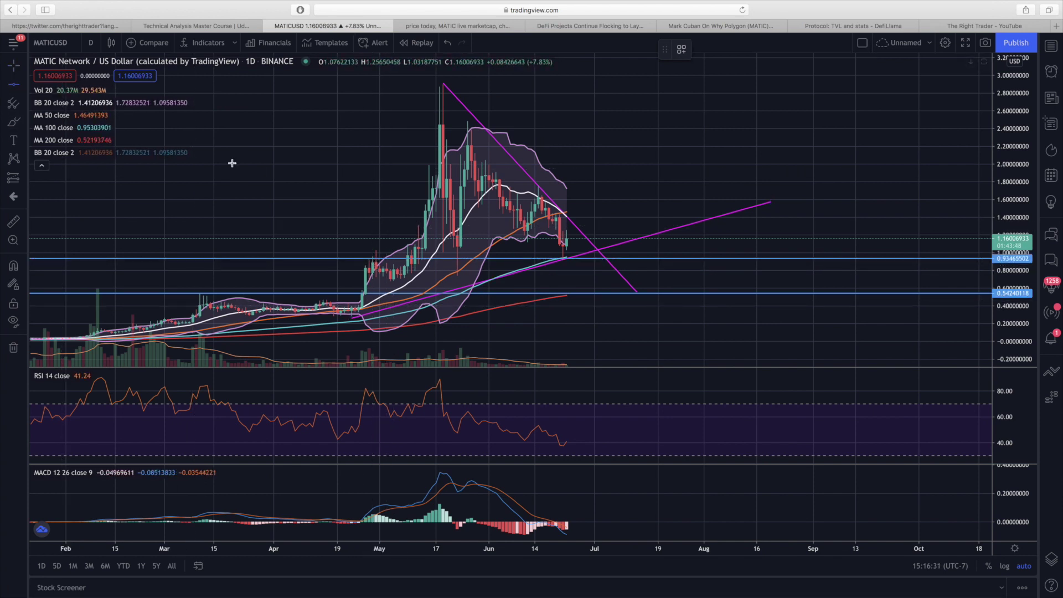
{"action": "left_click", "coordinate": [489, 275]}
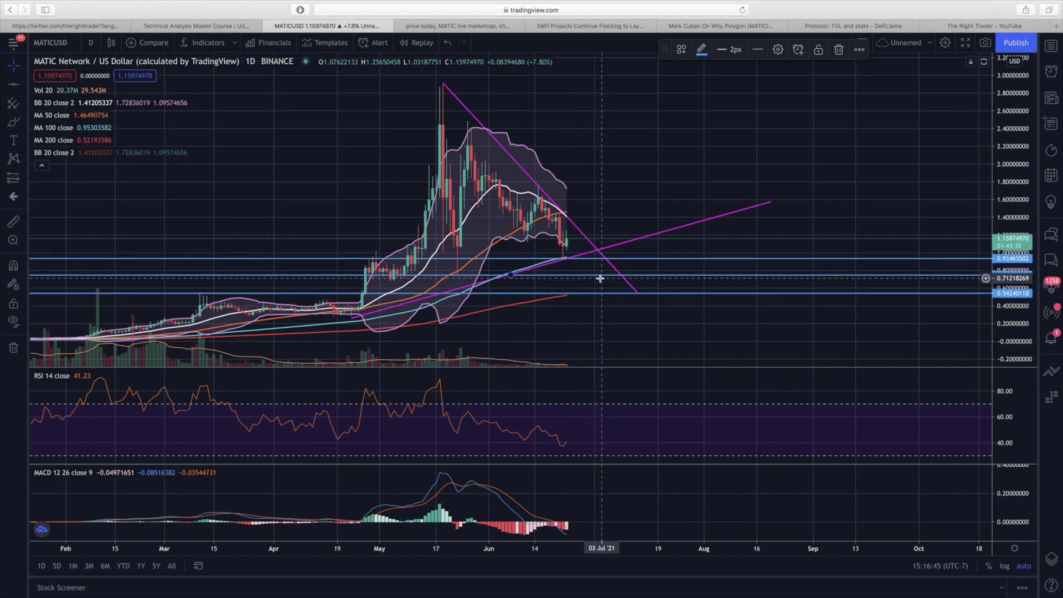
{"action": "left_click_drag", "start_coordinate": [602, 293], "coordinate": [604, 298]}
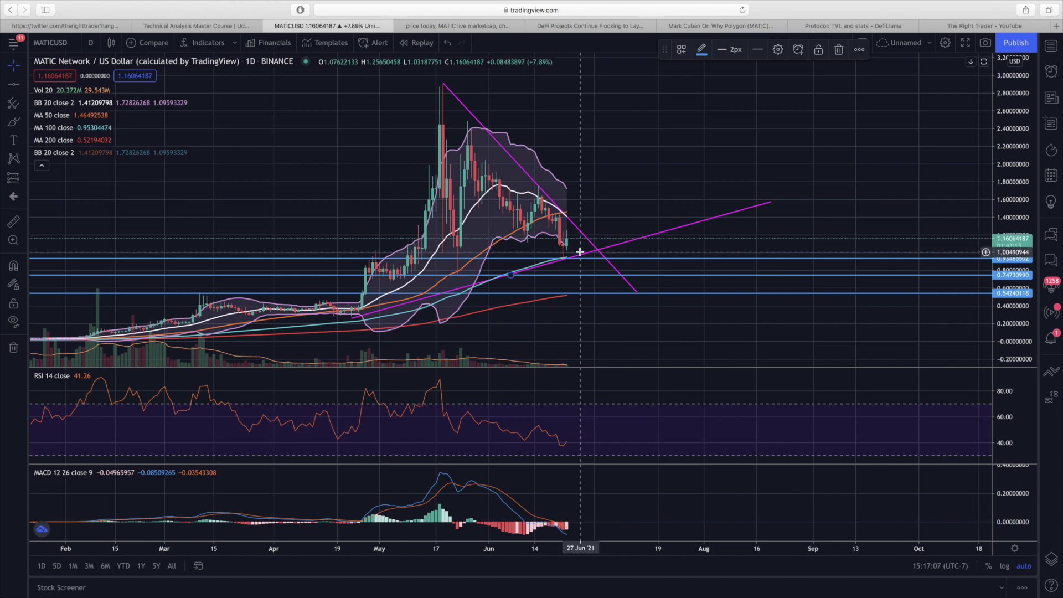
Sketch an upward freehand path after the last candle and mark a resistance line at 1.74.
{"action": "left_click", "coordinate": [14, 122]}
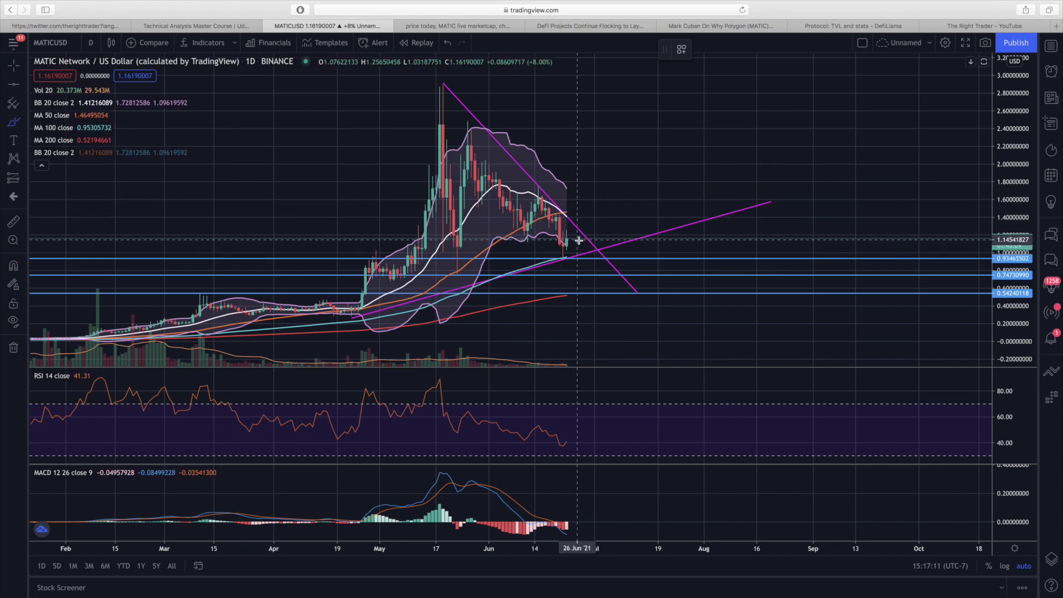
{"action": "left_click_drag", "start_coordinate": [580, 238], "coordinate": [640, 194]}
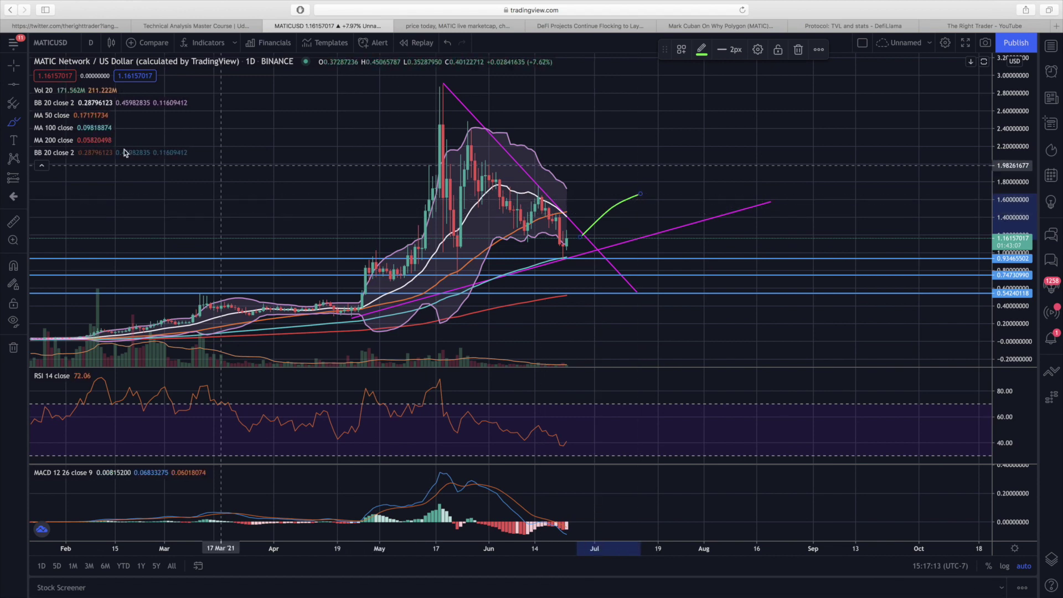
{"action": "left_click", "coordinate": [12, 85]}
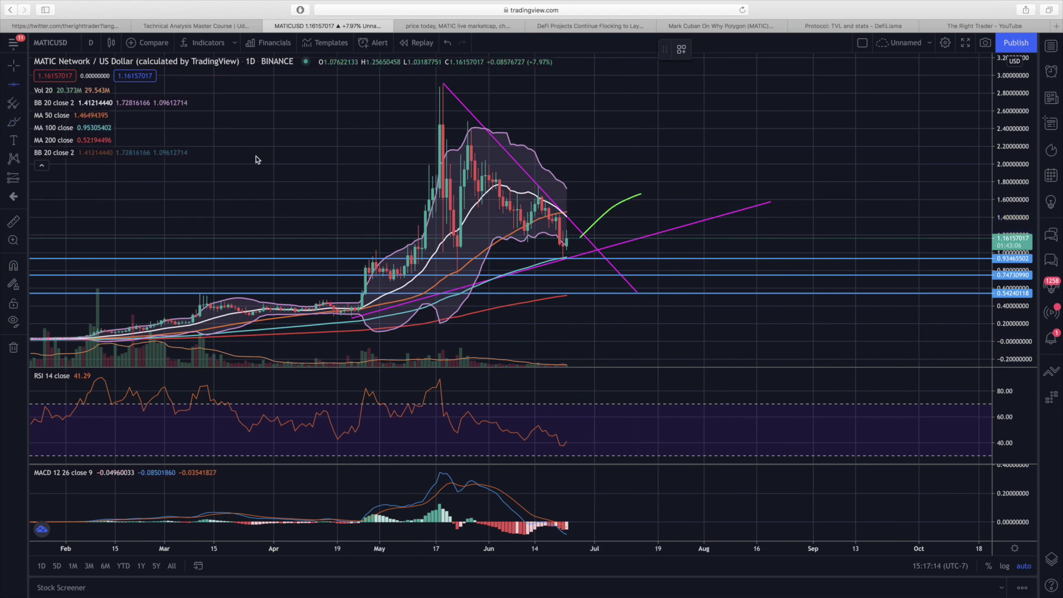
{"action": "left_click", "coordinate": [345, 188]}
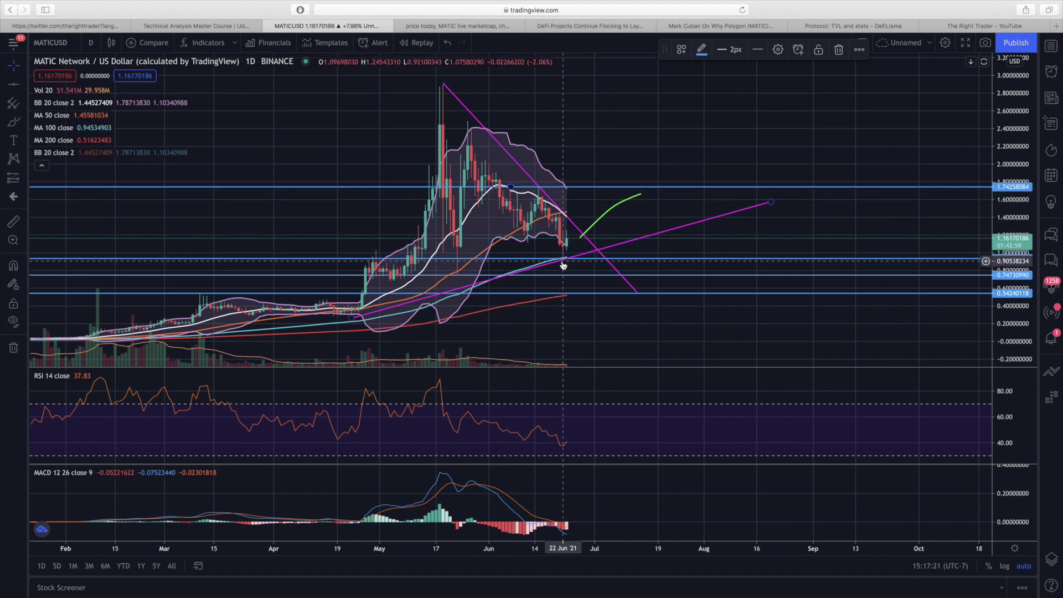
Delete the falling and rising magenta trendlines, then shift the chart left toward future dates.
{"action": "left_click", "coordinate": [591, 244]}
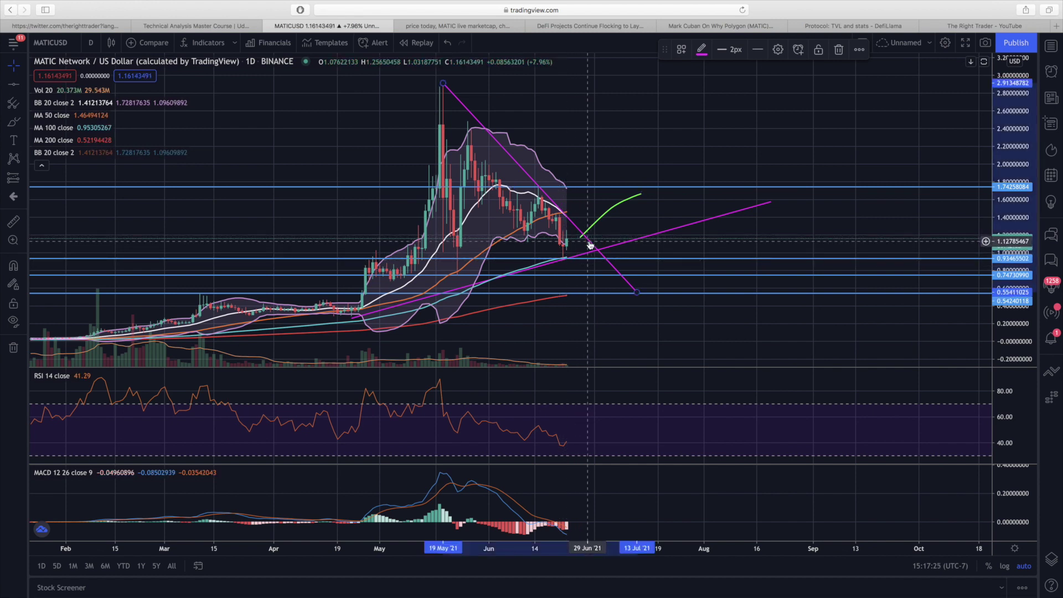
{"action": "key", "text": "Delete"}
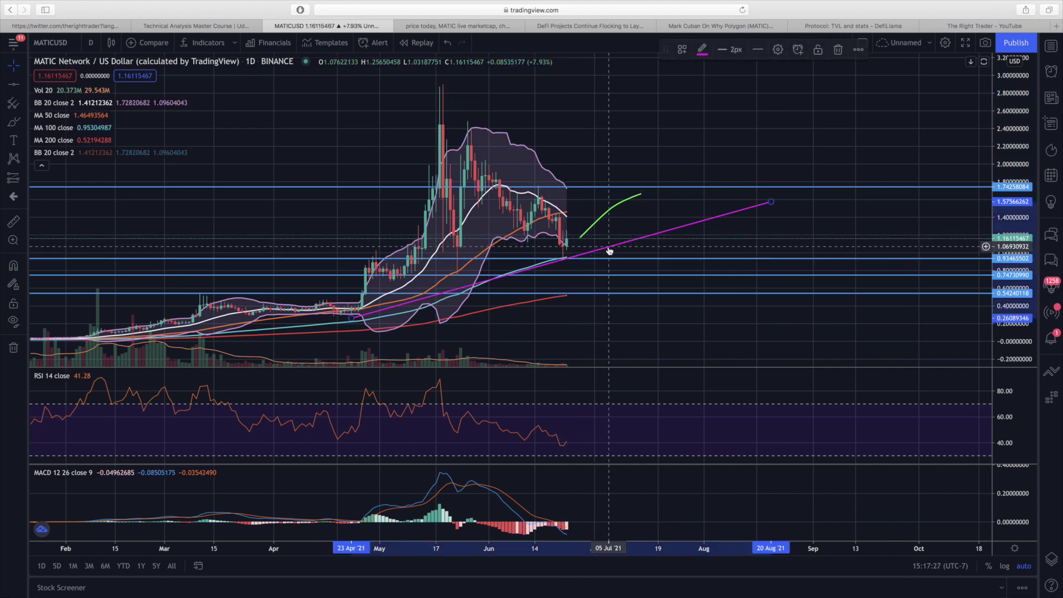
{"action": "key", "text": "Delete"}
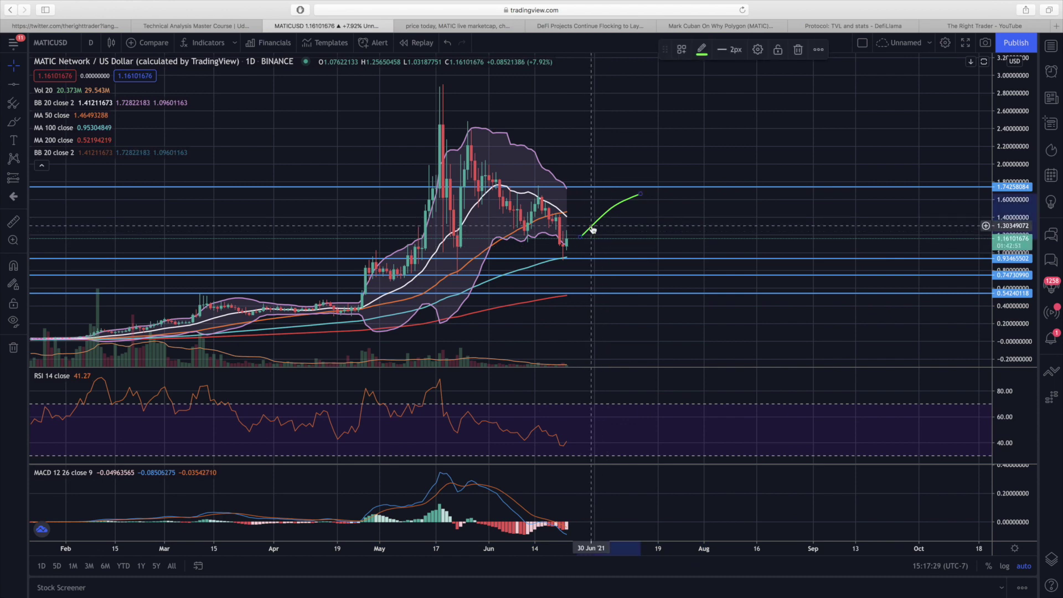
{"action": "left_click_drag", "start_coordinate": [691, 204], "coordinate": [603, 213]}
Brush green scenario paths: a dip, a spike to 1.74, then a zig-zag rise from support toward 2.2.
{"action": "left_click_drag", "start_coordinate": [535, 216], "coordinate": [447, 216]}
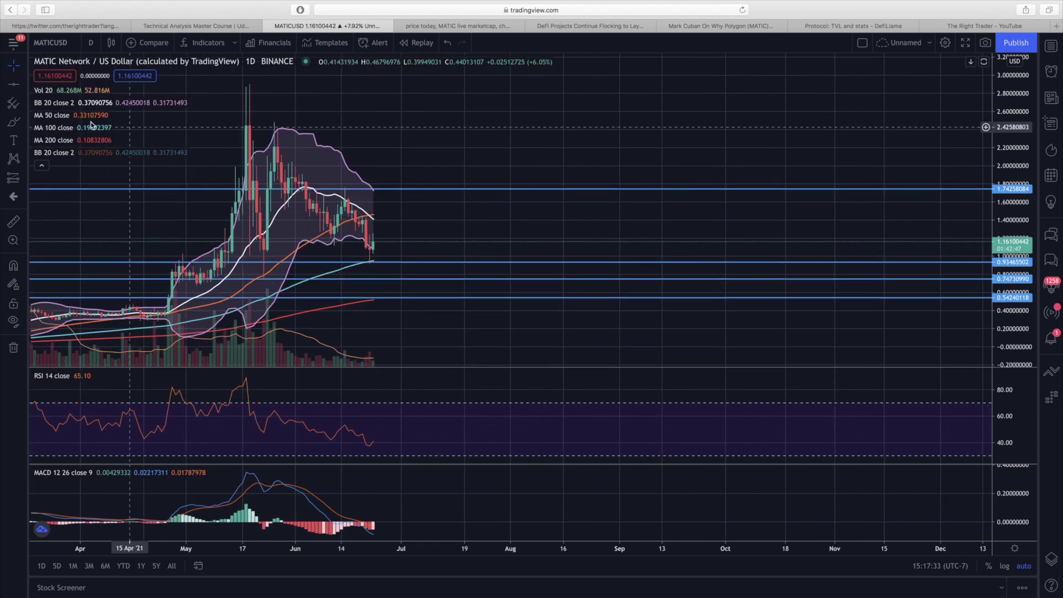
{"action": "left_click", "coordinate": [14, 121]}
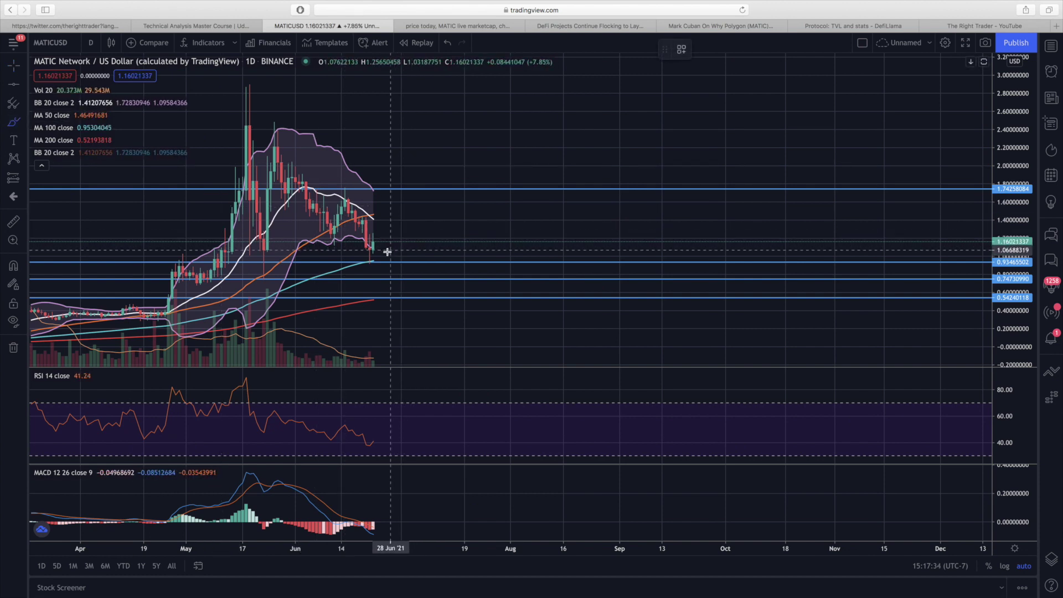
{"action": "left_click_drag", "start_coordinate": [386, 251], "coordinate": [430, 216]}
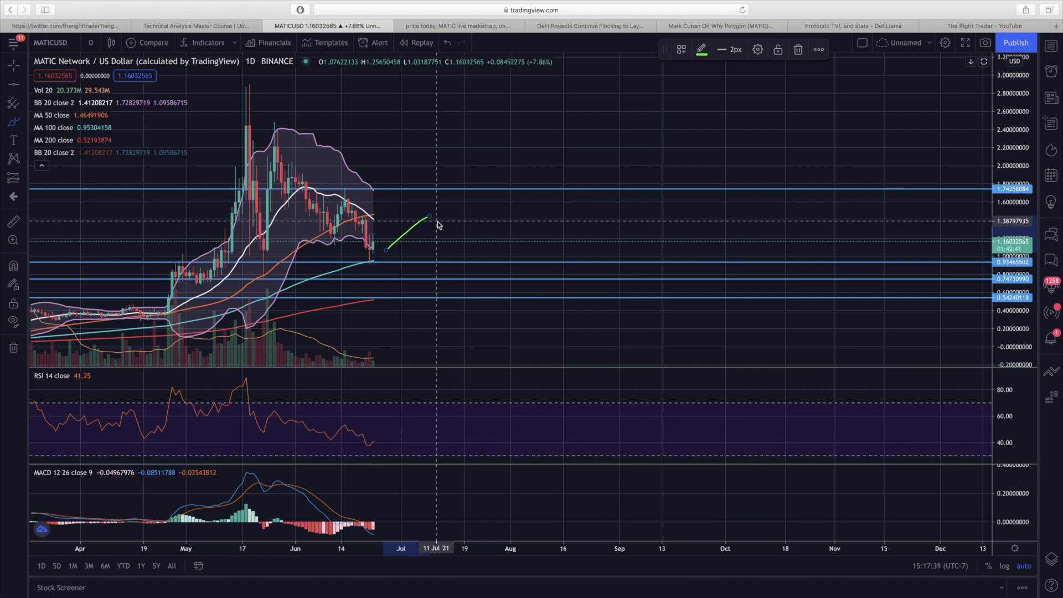
{"action": "mouse_move", "coordinate": [438, 220]}
{"action": "left_mouse_down"}
{"action": "mouse_move", "coordinate": [468, 241]}
{"action": "mouse_move", "coordinate": [486, 188]}
{"action": "mouse_move", "coordinate": [510, 259]}
{"action": "left_mouse_up"}
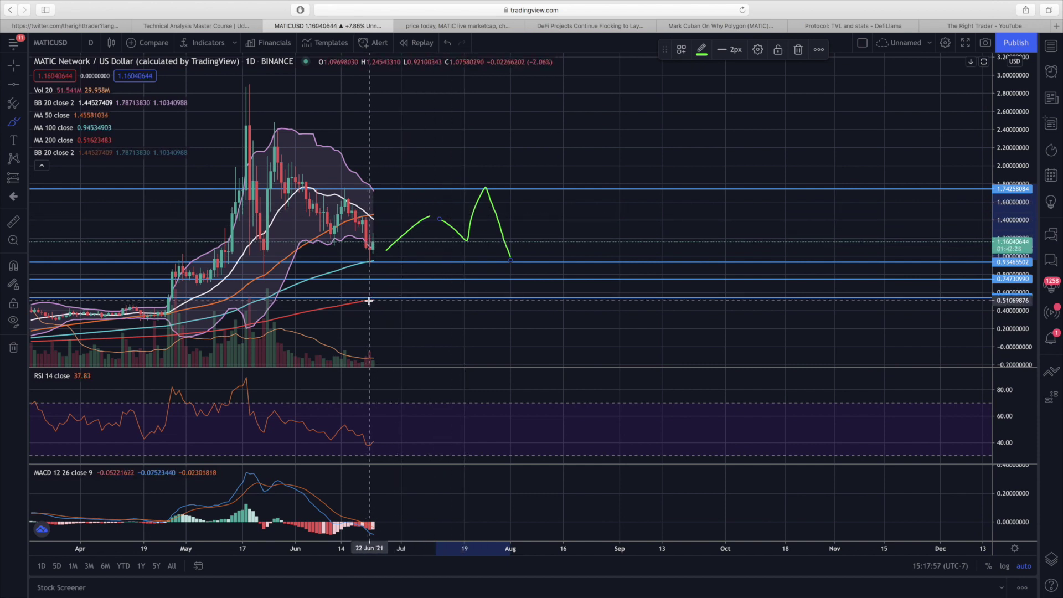
{"action": "mouse_move", "coordinate": [376, 299]}
{"action": "left_mouse_down"}
{"action": "mouse_move", "coordinate": [469, 280]}
{"action": "mouse_move", "coordinate": [471, 264]}
{"action": "mouse_move", "coordinate": [478, 273]}
{"action": "left_mouse_up"}
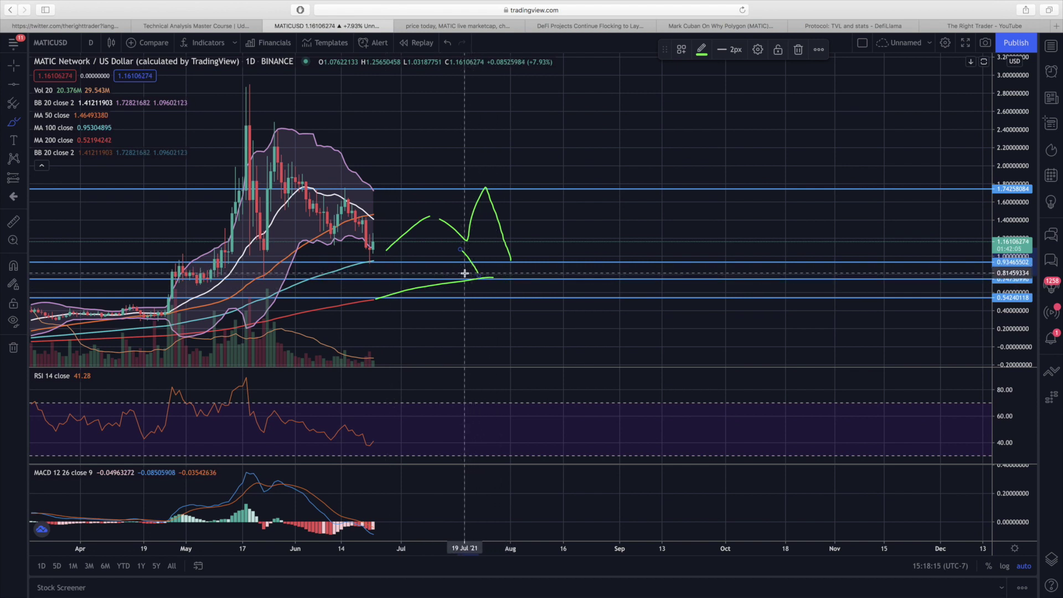
{"action": "mouse_move", "coordinate": [465, 275]}
{"action": "left_mouse_down"}
{"action": "mouse_move", "coordinate": [482, 277]}
{"action": "mouse_move", "coordinate": [568, 204]}
{"action": "mouse_move", "coordinate": [584, 231]}
{"action": "left_mouse_up"}
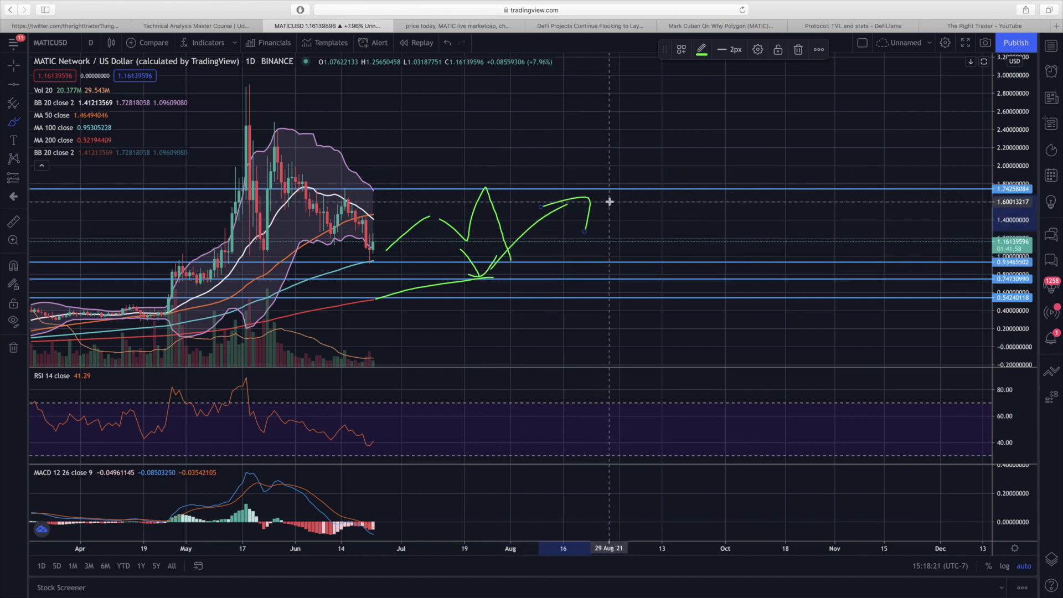
{"action": "mouse_move", "coordinate": [574, 193]}
{"action": "left_mouse_down"}
{"action": "mouse_move", "coordinate": [606, 152]}
{"action": "mouse_move", "coordinate": [640, 157]}
{"action": "left_mouse_up"}
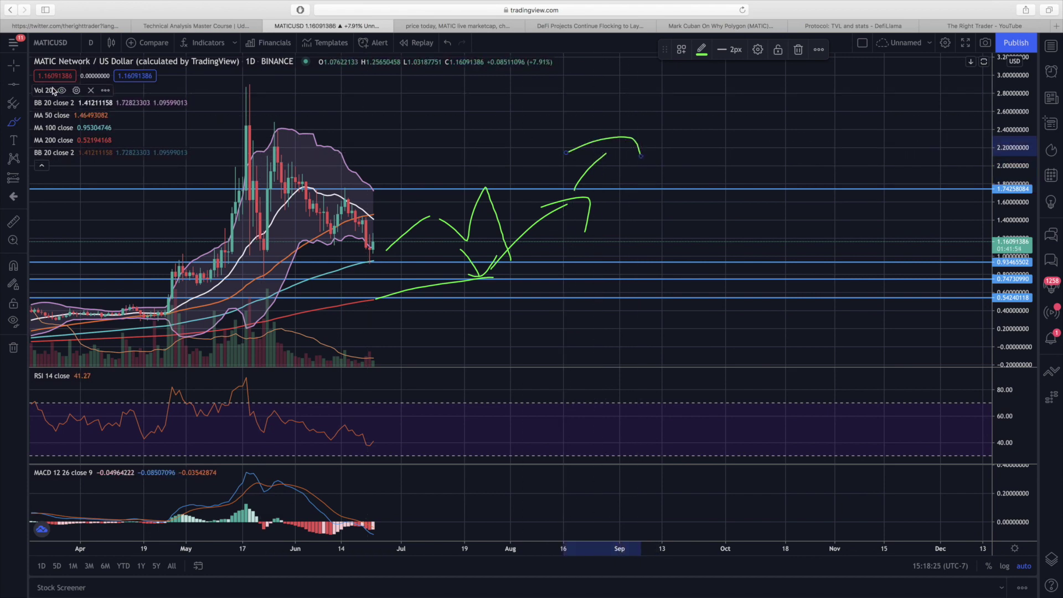
Add a horizontal resistance line near 2.41 and raise it to about 2.48.
{"action": "key", "text": "alt+h"}
{"action": "left_click", "coordinate": [302, 128]}
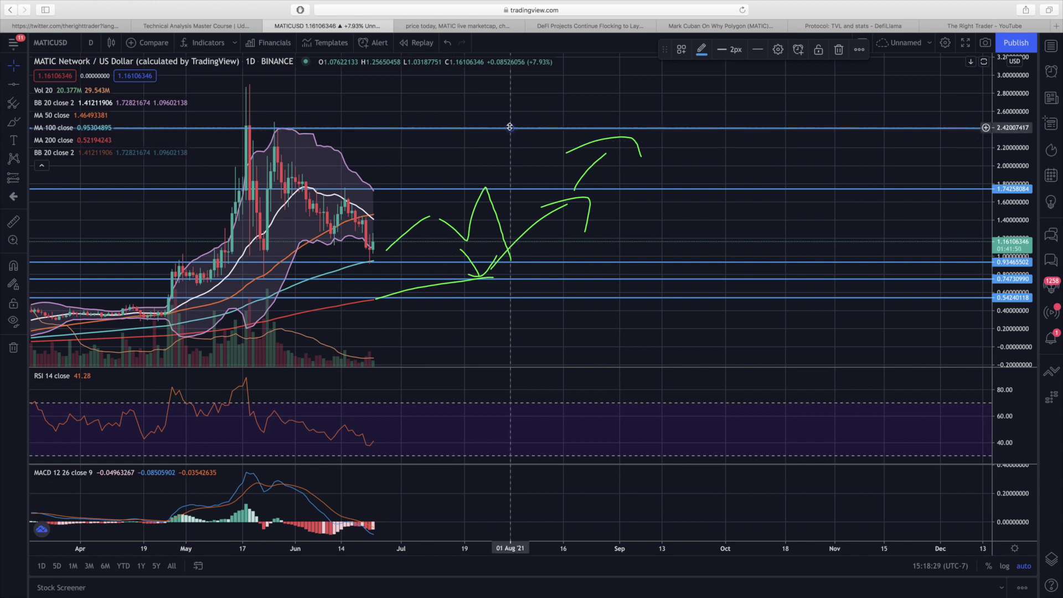
{"action": "left_click_drag", "start_coordinate": [508, 126], "coordinate": [505, 121]}
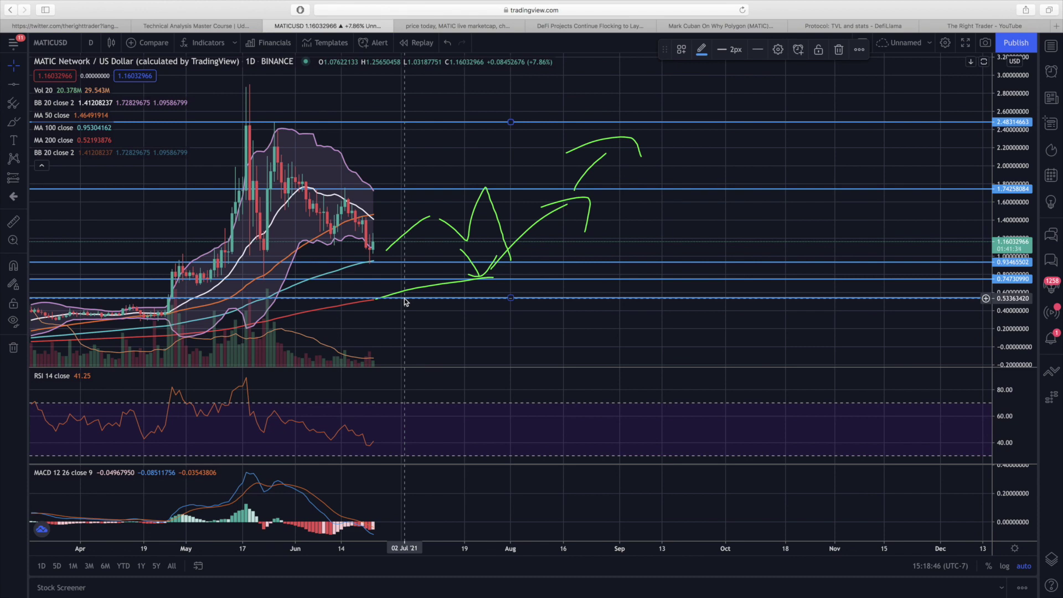
Pan and scroll the MATICUSD chart to review the scenarios, support and resistance levels.
{"action": "left_click_drag", "start_coordinate": [404, 302], "coordinate": [554, 235]}
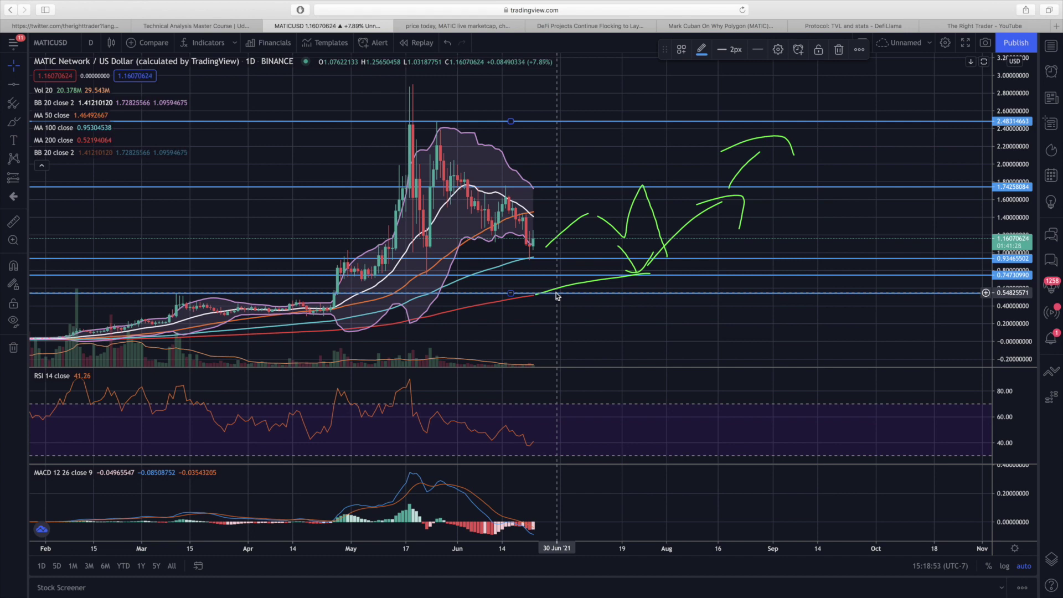
{"action": "scroll", "coordinate": [556, 295], "scroll_direction": "right", "scroll_amount": 5}
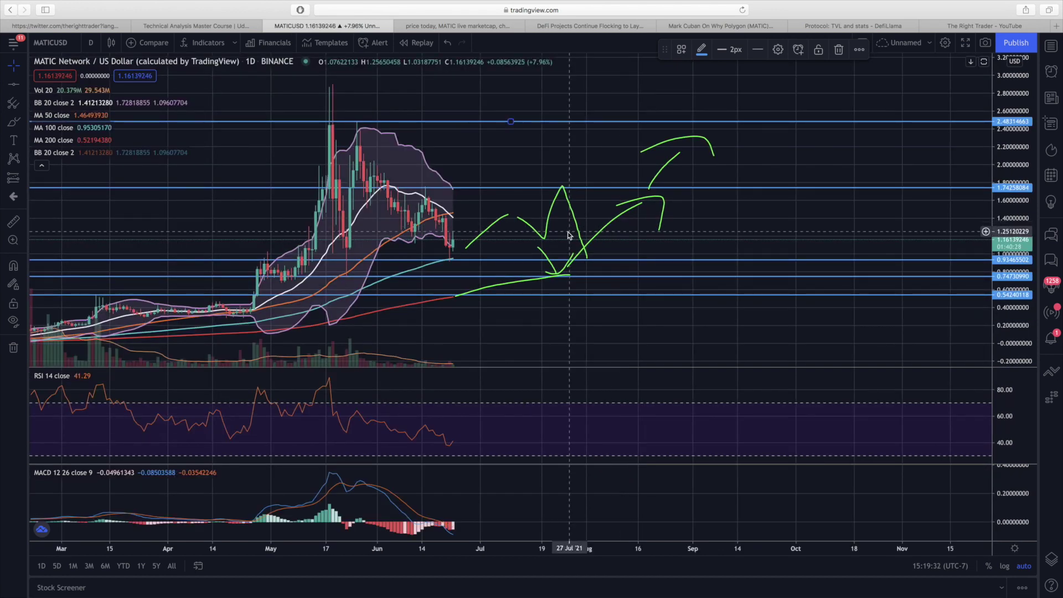
Scroll CoinMarketCap's Polygon page down to the Markets table, then go to the Udemy course tab.
{"action": "left_click", "coordinate": [458, 26]}
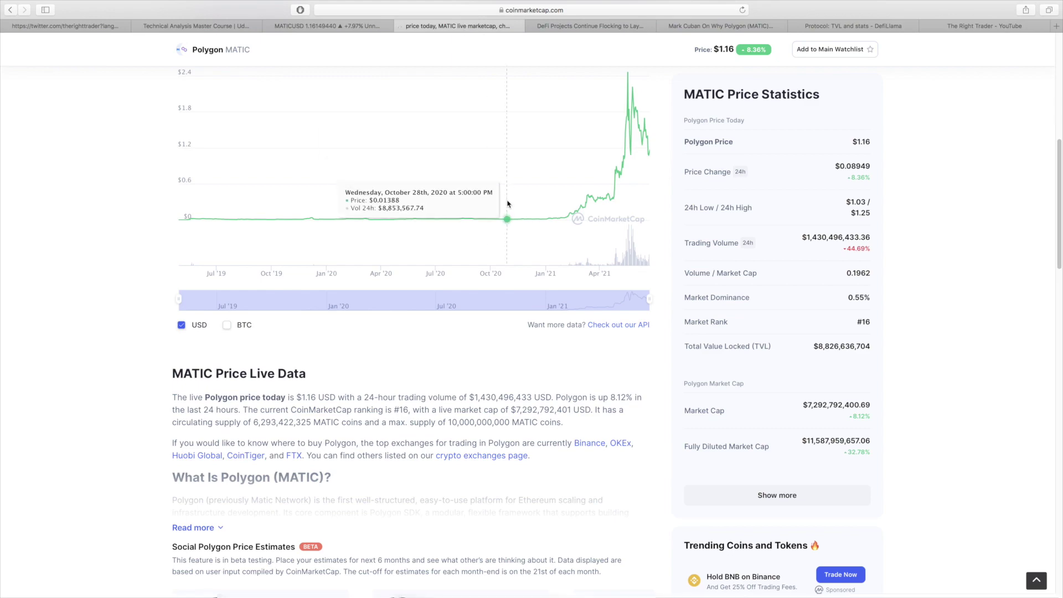
{"action": "scroll", "coordinate": [507, 205], "scroll_direction": "down", "scroll_amount": 10}
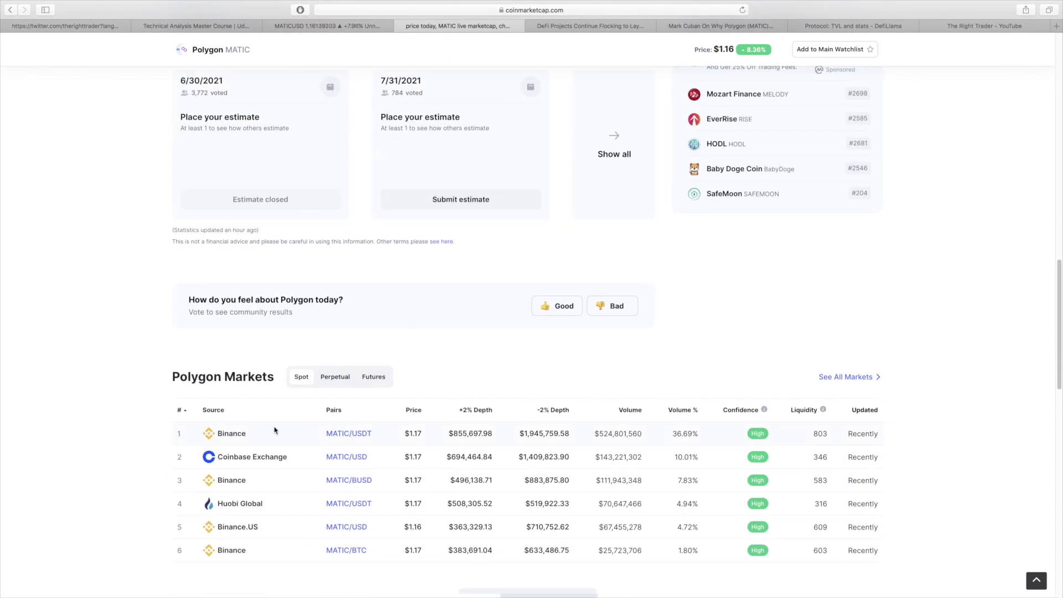
{"action": "left_click", "coordinate": [172, 27]}
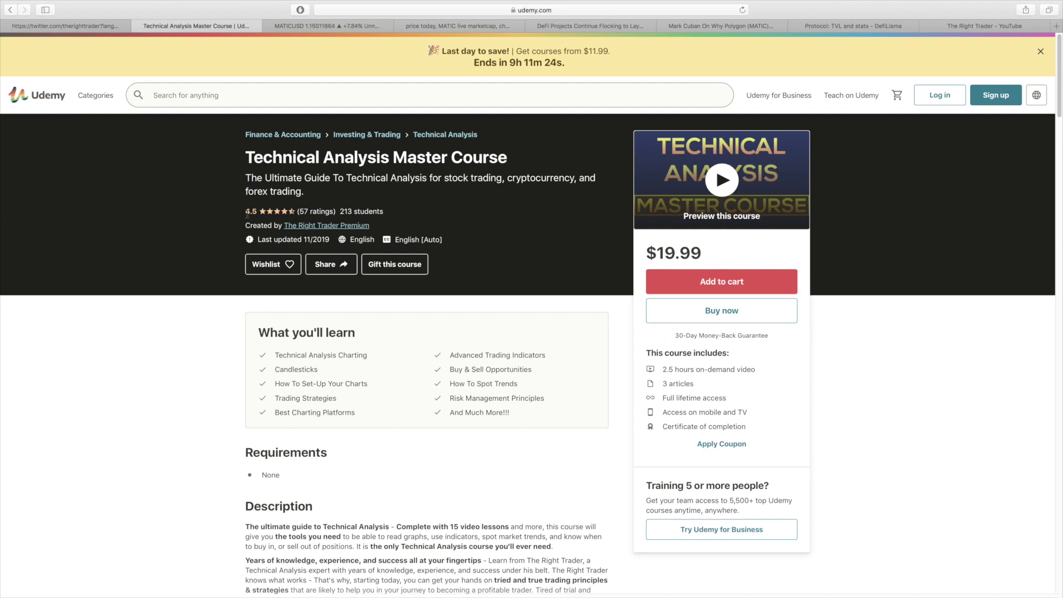
Switch to the first browser tab showing The Right Trader's Twitter profile.
{"action": "left_click", "coordinate": [81, 28]}
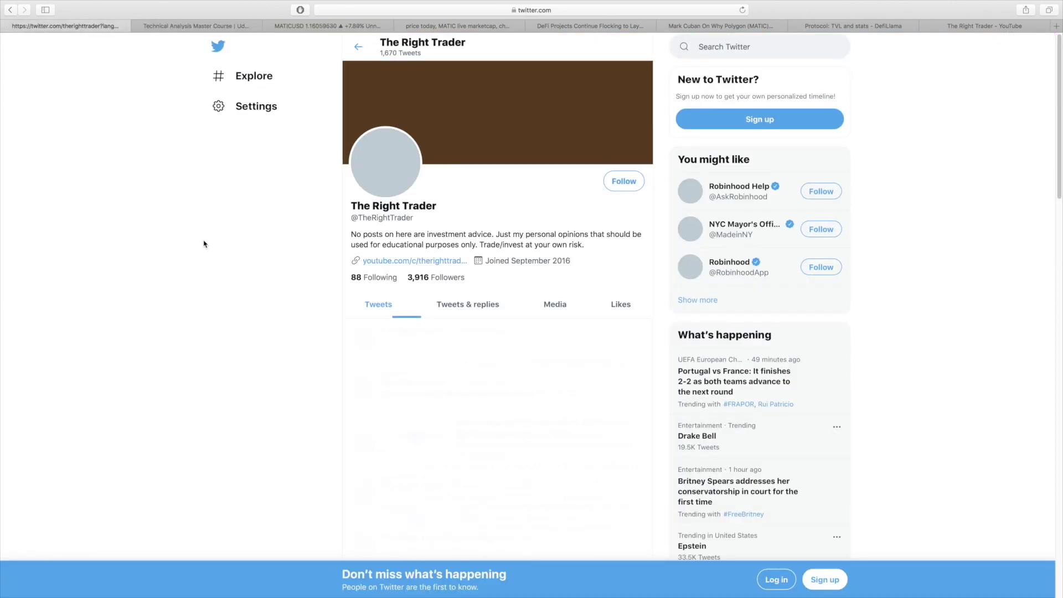